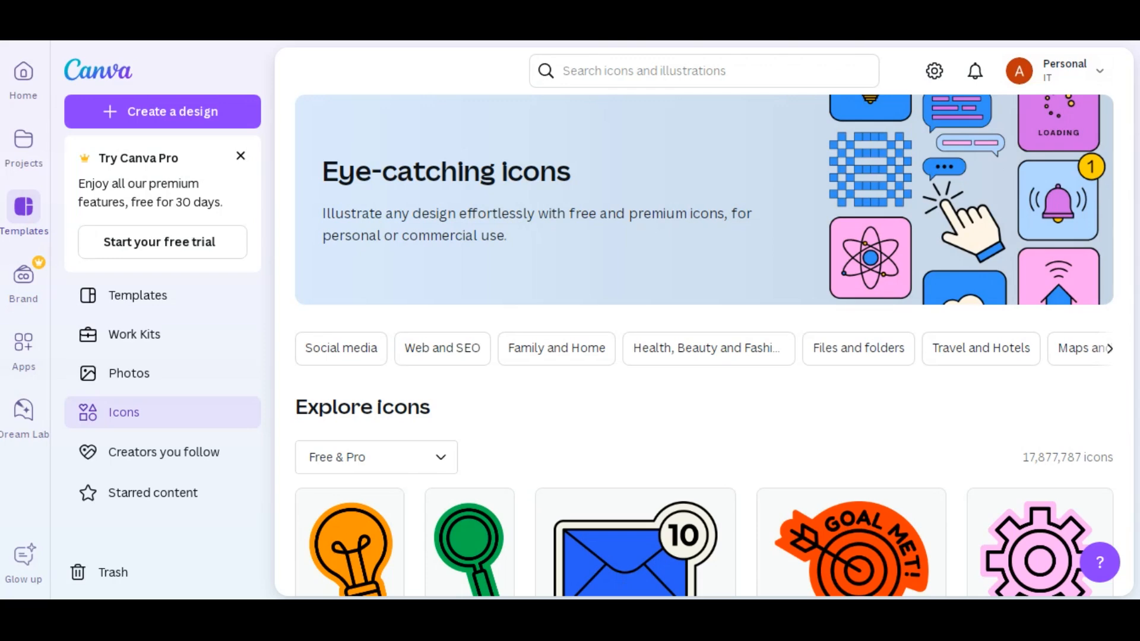
- Create a new custom-size design 500 px wide and 500 px high
left_click(462, 350)
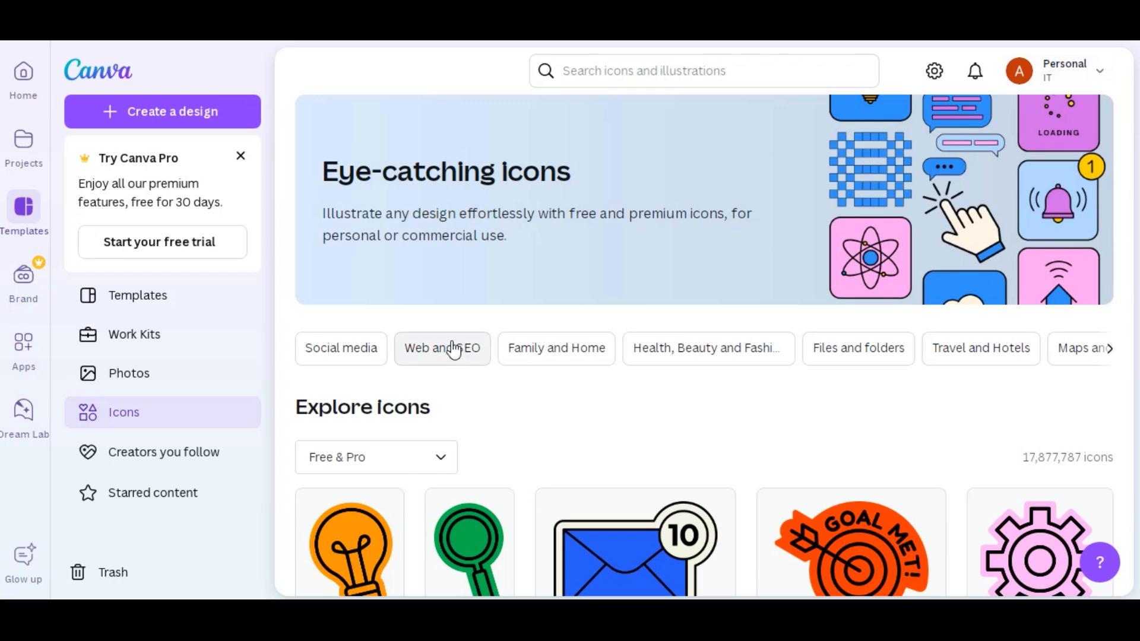
left_click(184, 108)
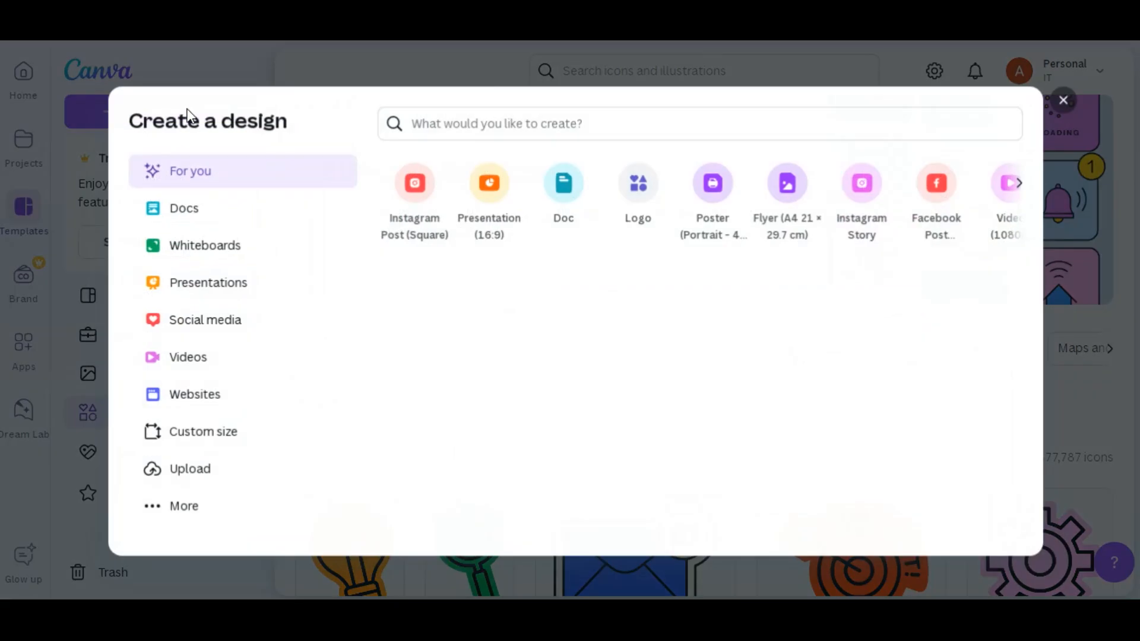
left_click(225, 431)
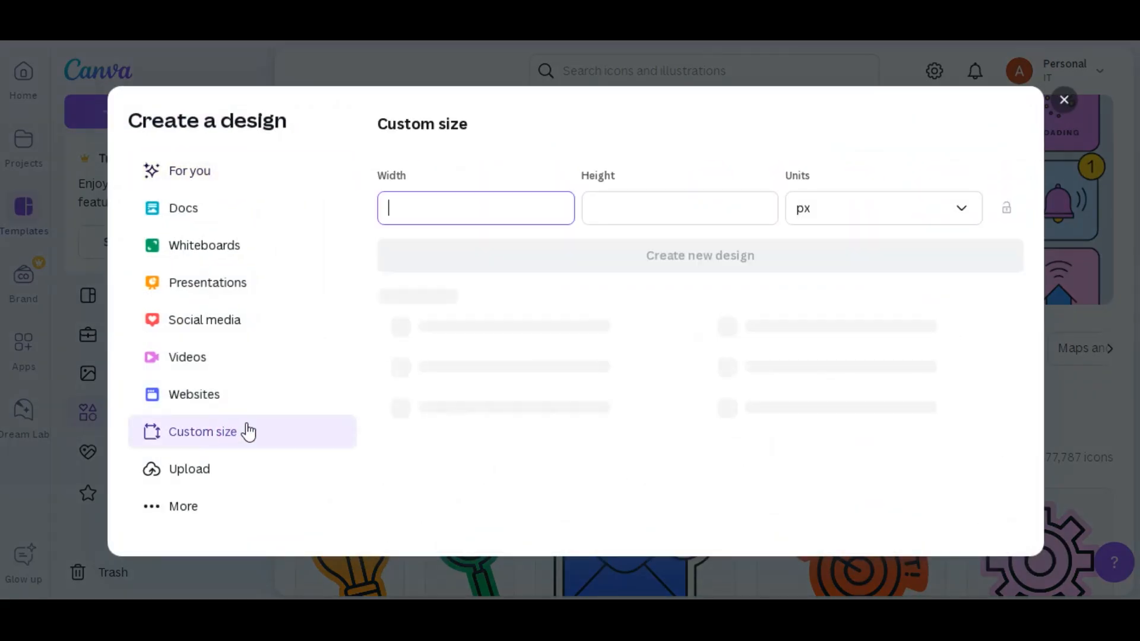
left_click(454, 200)
type("500")
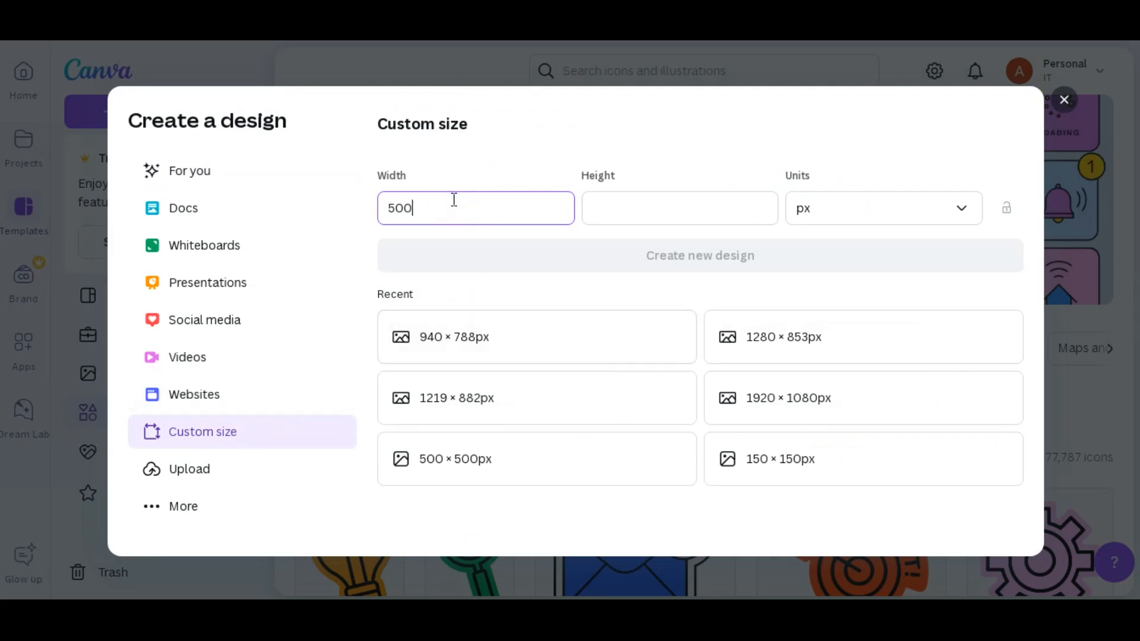
left_click(623, 201)
type("500")
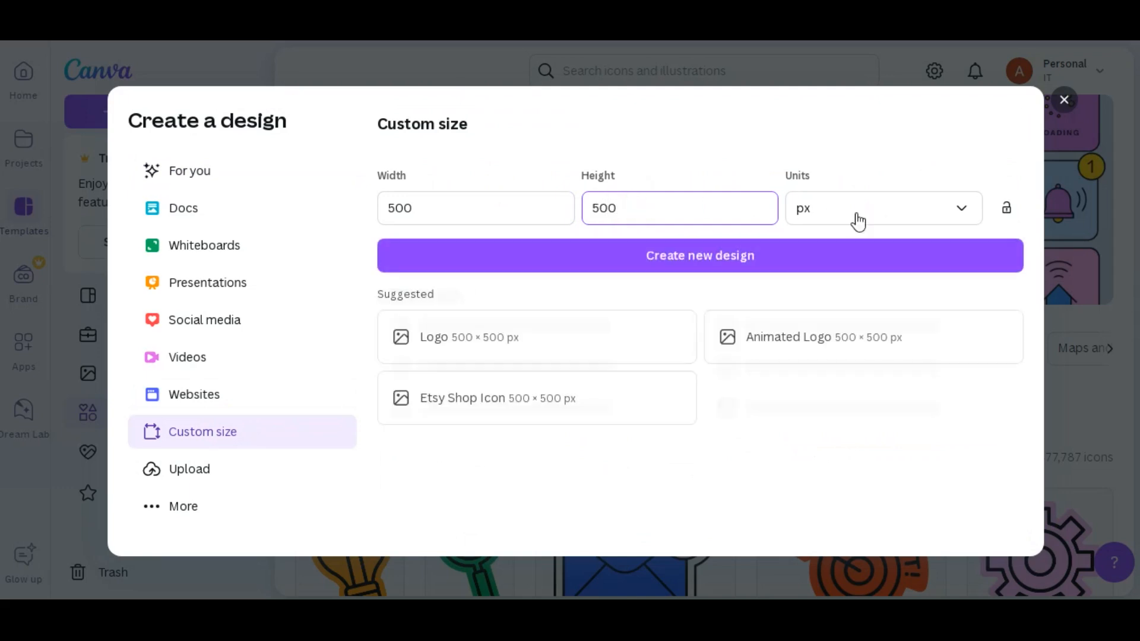
left_click(857, 215)
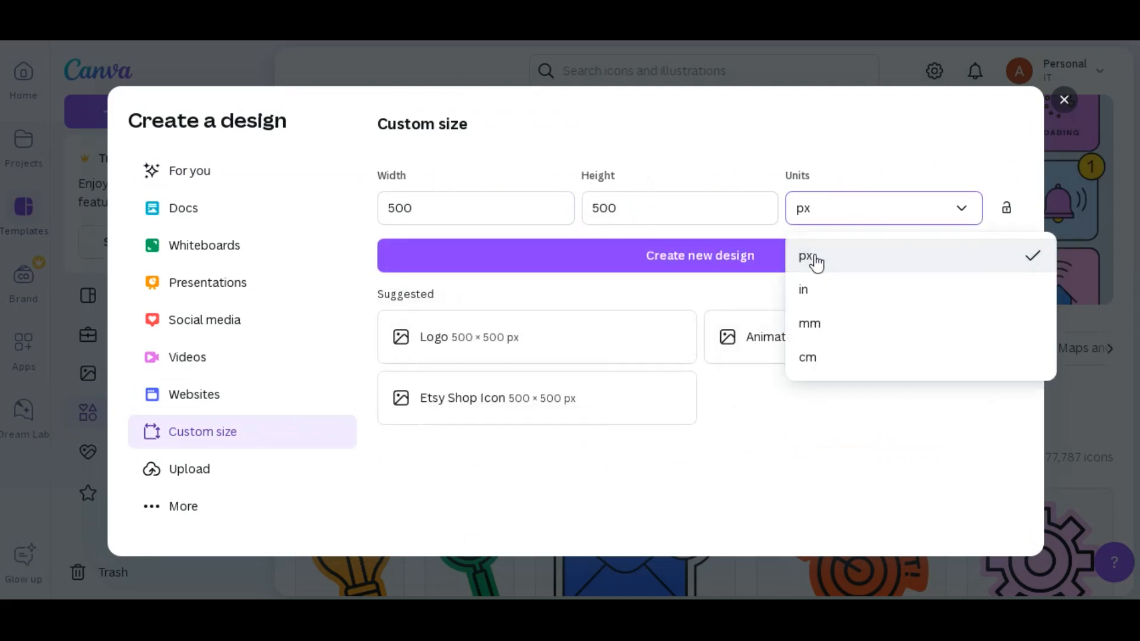
left_click(817, 261)
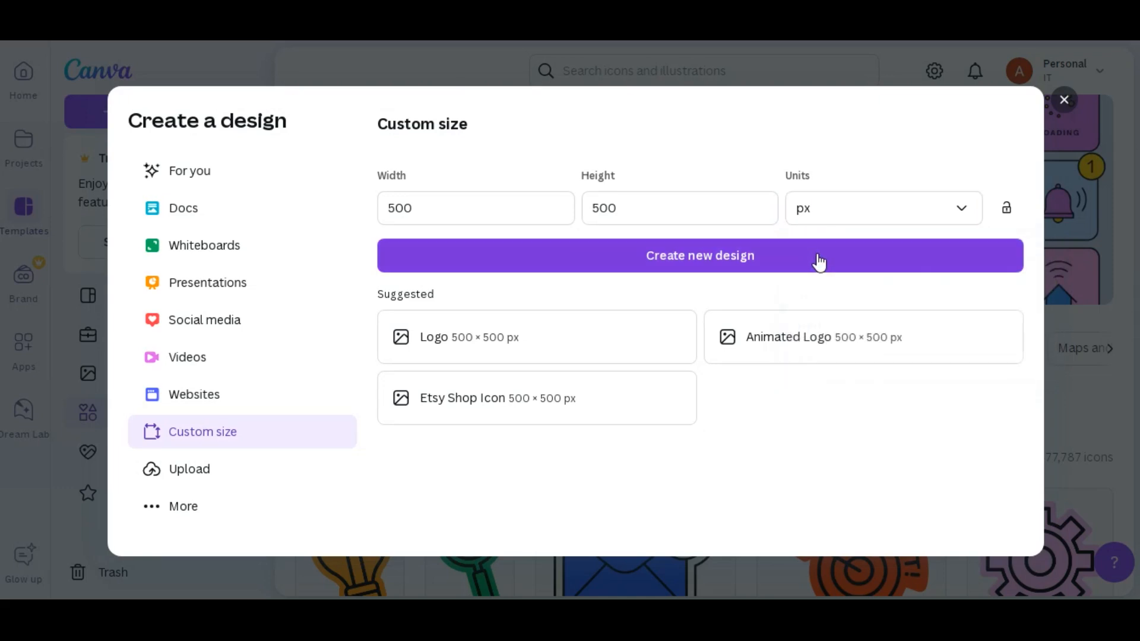
left_click(700, 261)
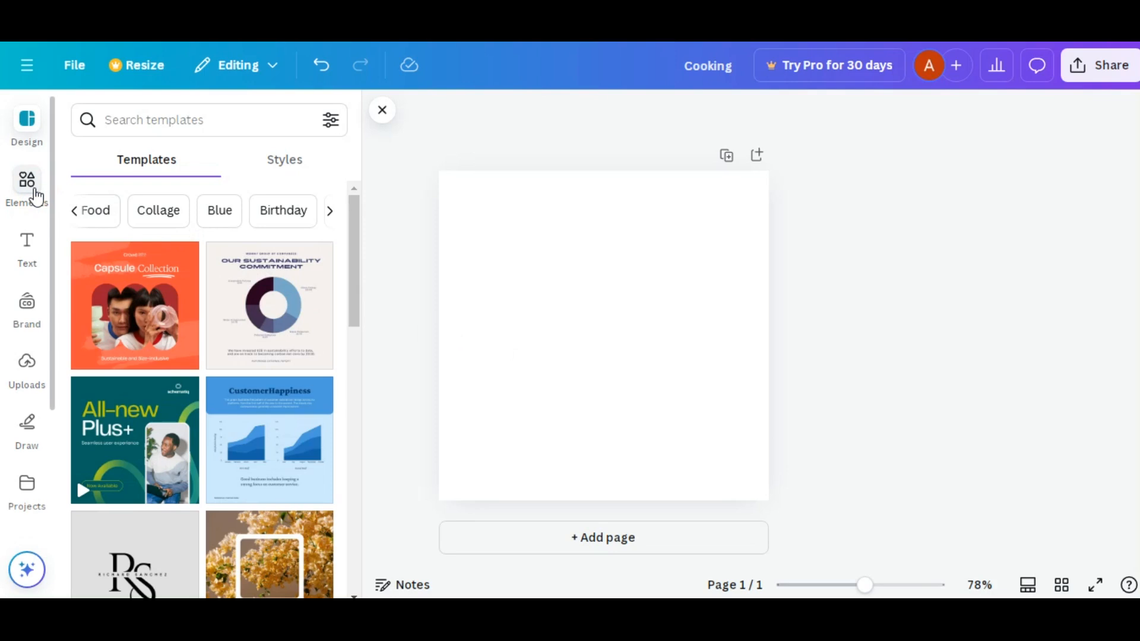
- Search the elements library for "cooking" and limit the results to graphics
left_click(36, 195)
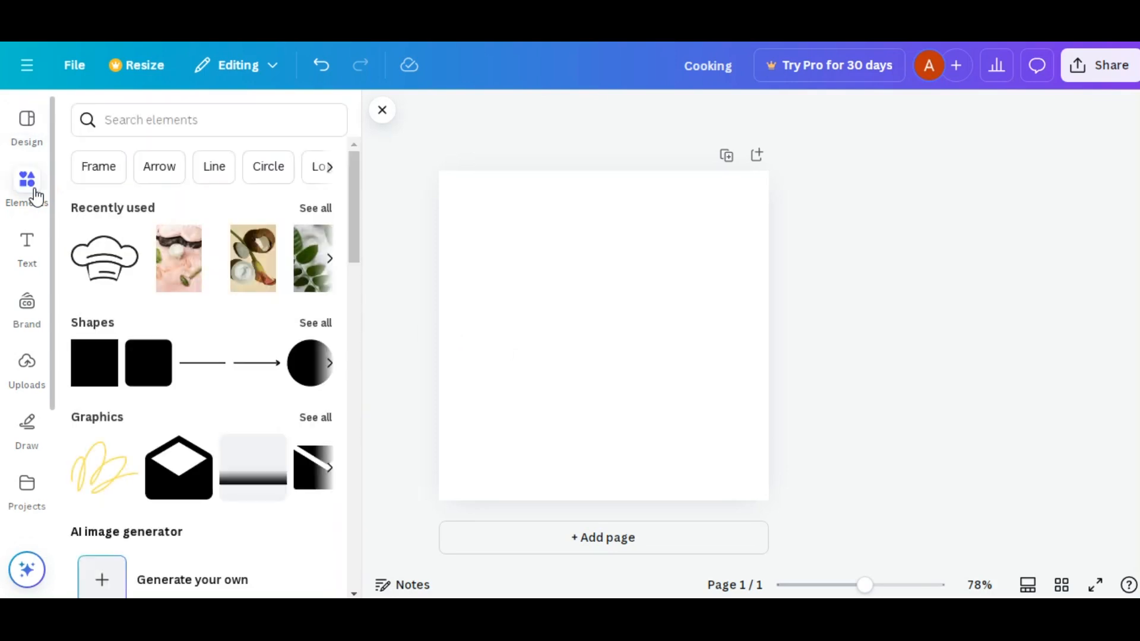
left_click(143, 121)
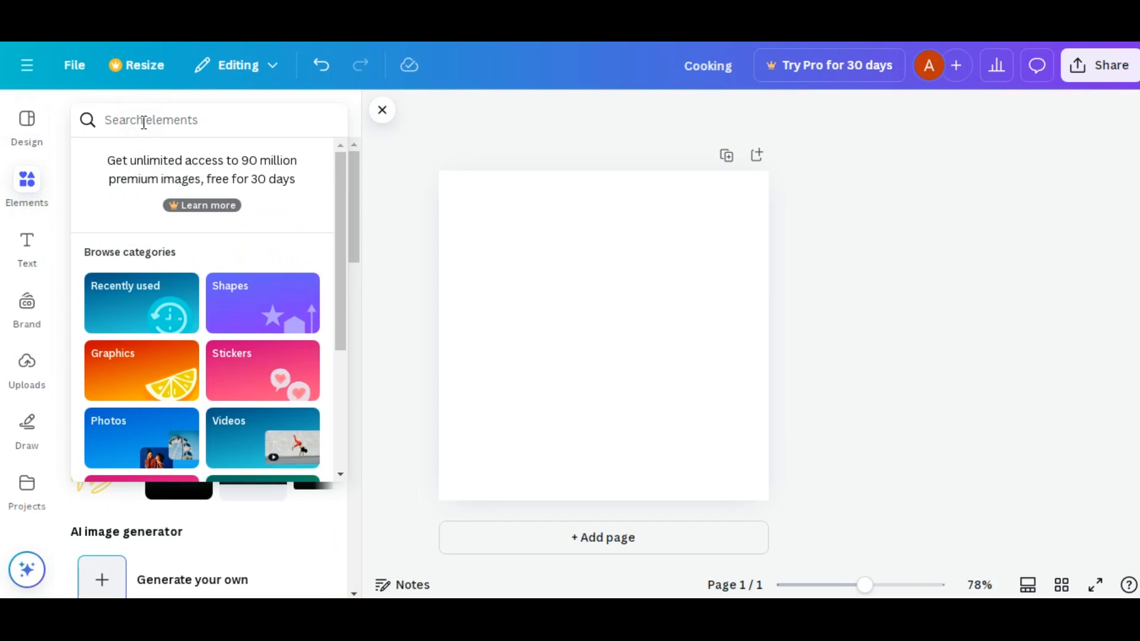
type("cookin")
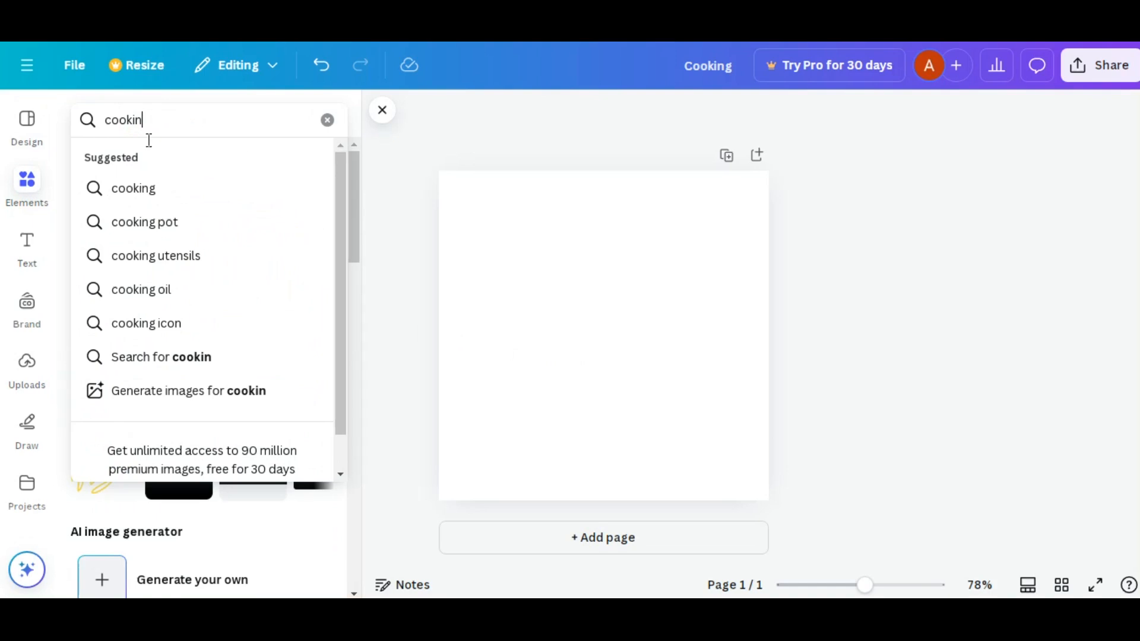
left_click(155, 188)
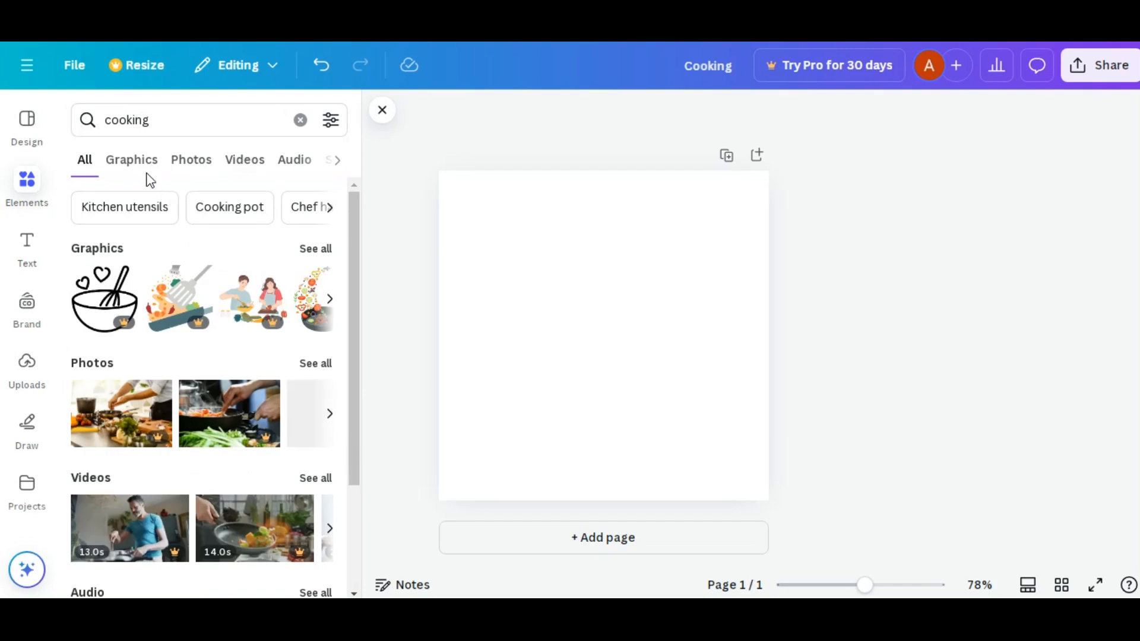
left_click(136, 167)
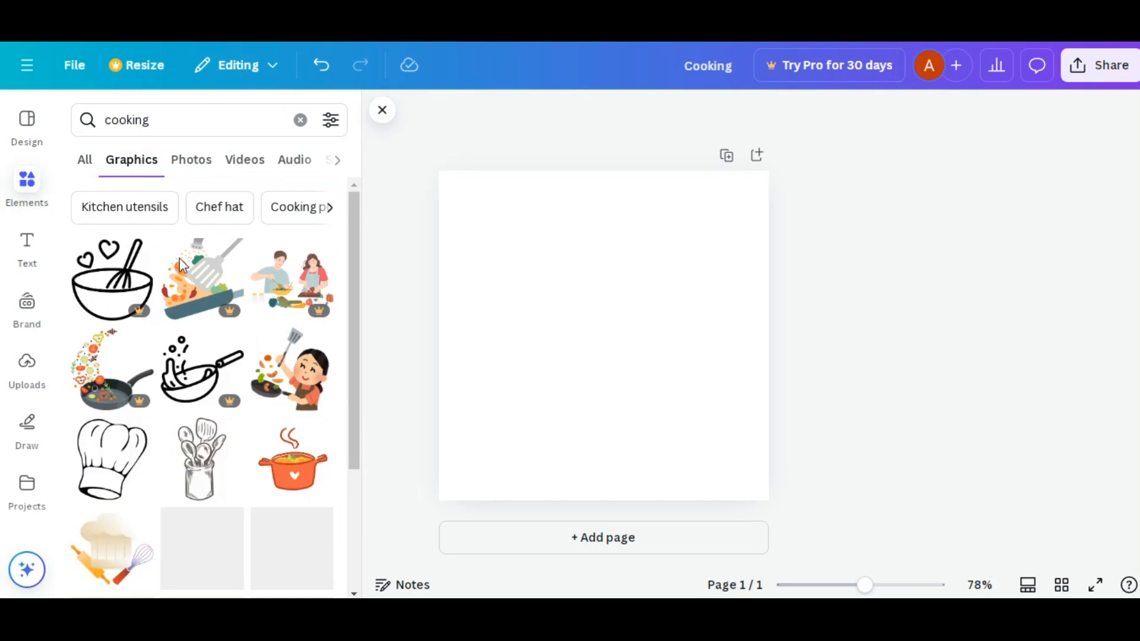
- Add the black outline graphic of a chef hat above a spatula and move it slightly up the page, keeping it centred horizontally
scroll(181, 266, "down", 3)
scroll(183, 267, "up", 1)
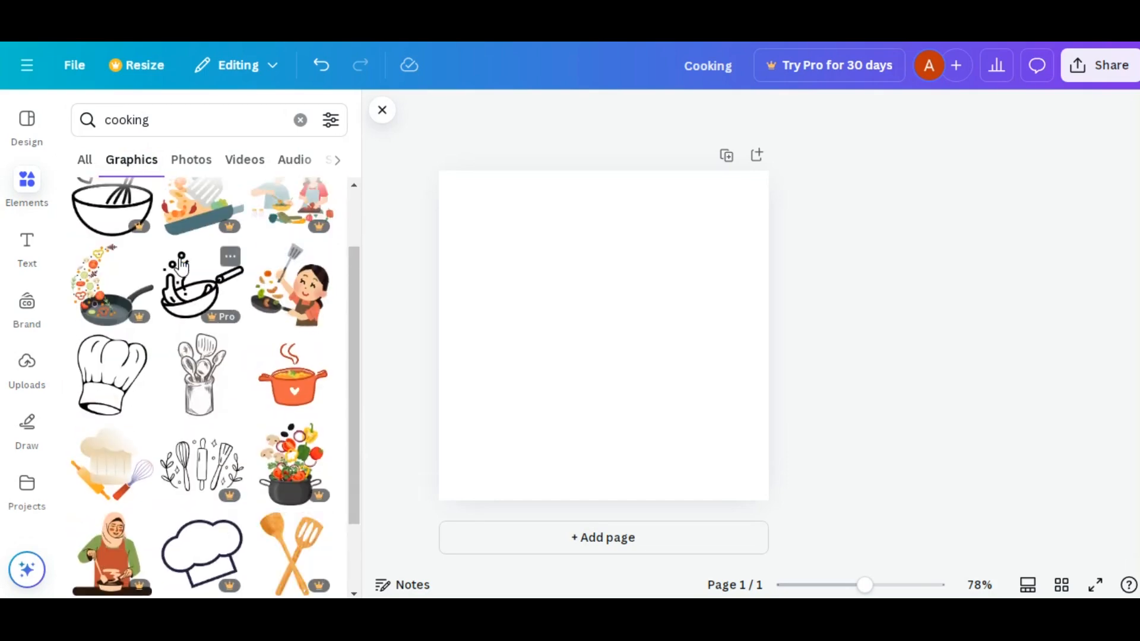
scroll(183, 266, "down", 1)
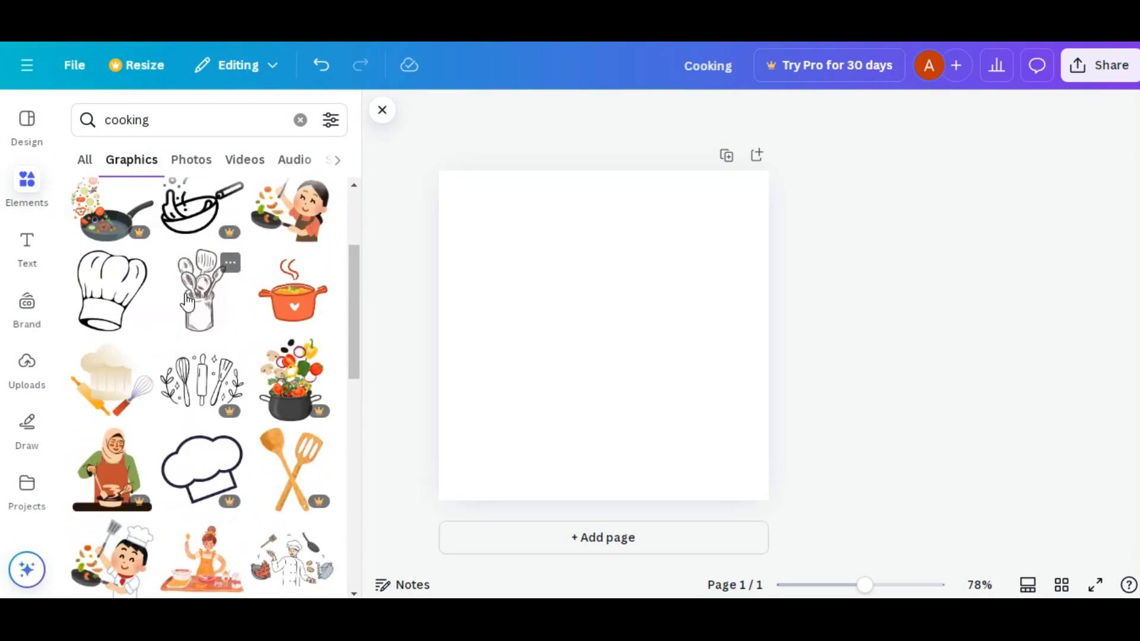
scroll(186, 279, "down", 2)
scroll(187, 303, "down", 4)
scroll(187, 302, "down", 1)
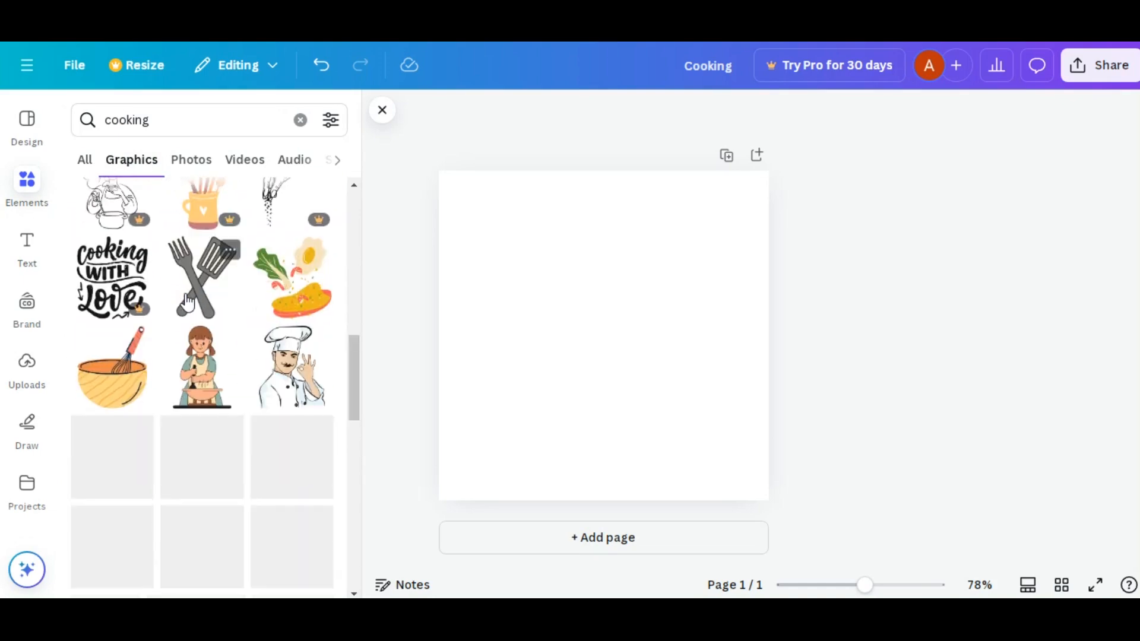
scroll(187, 302, "down", 4)
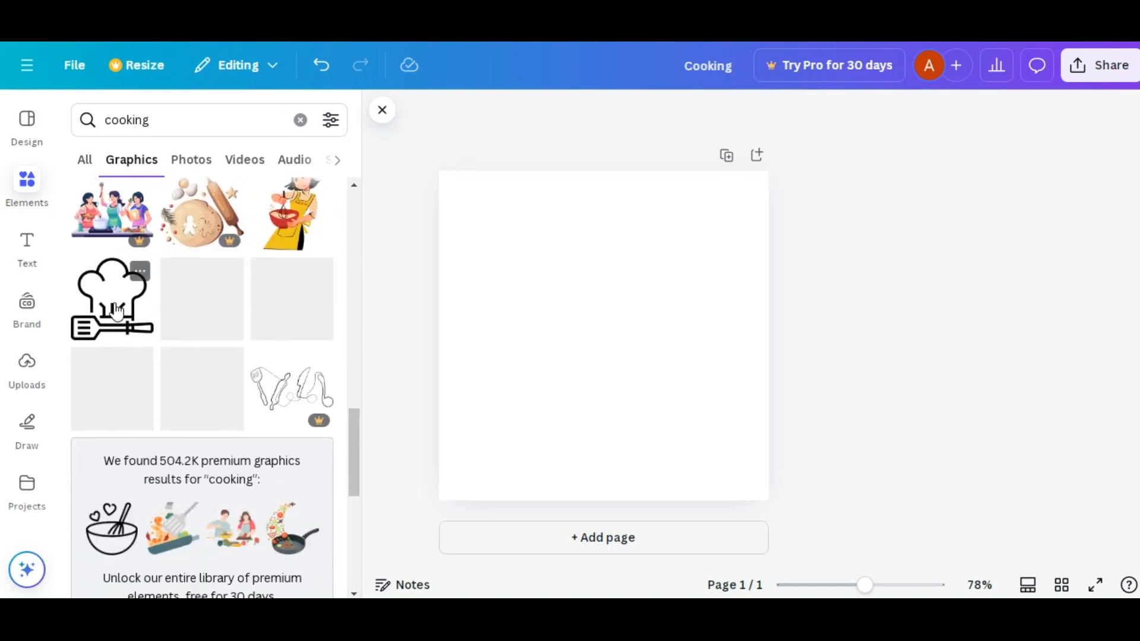
left_click(115, 307)
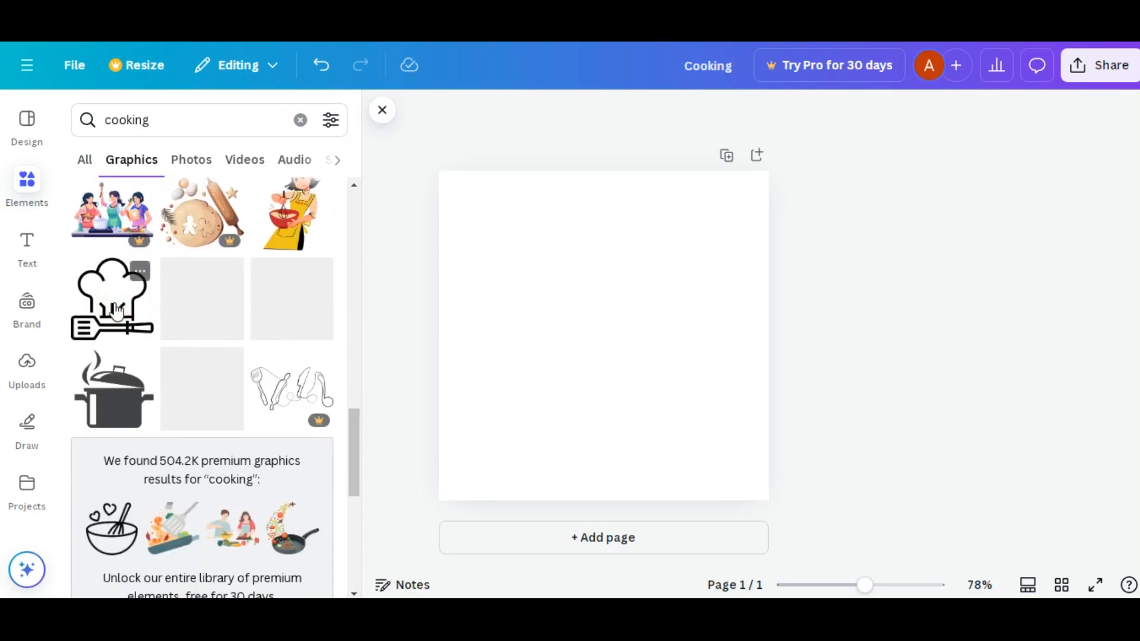
left_click(615, 334)
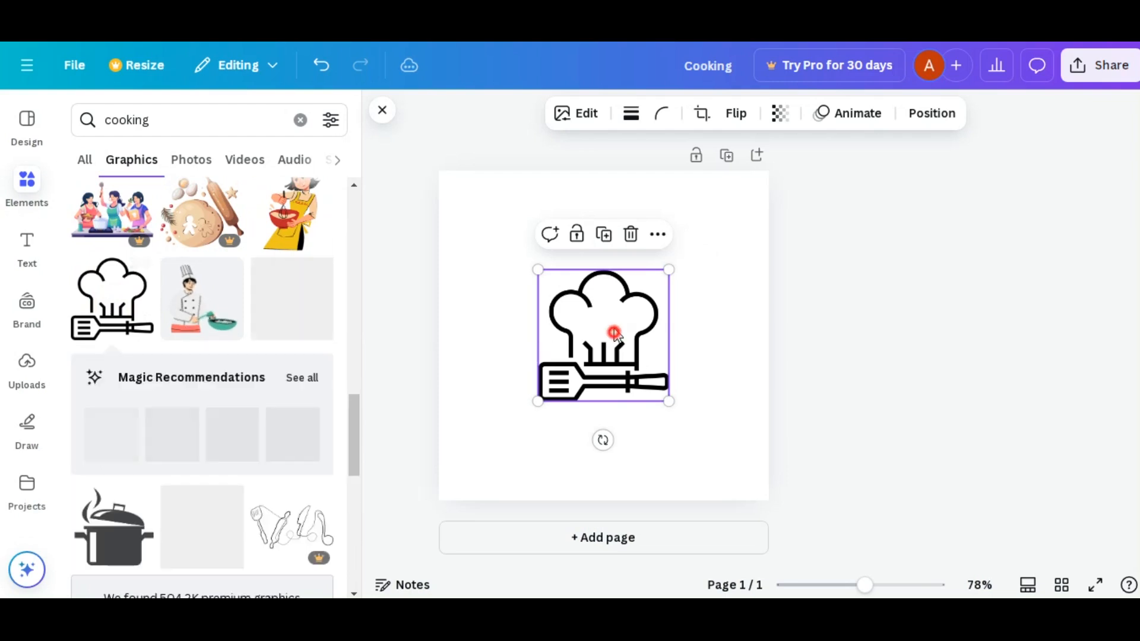
left_click_drag(616, 334, 614, 290)
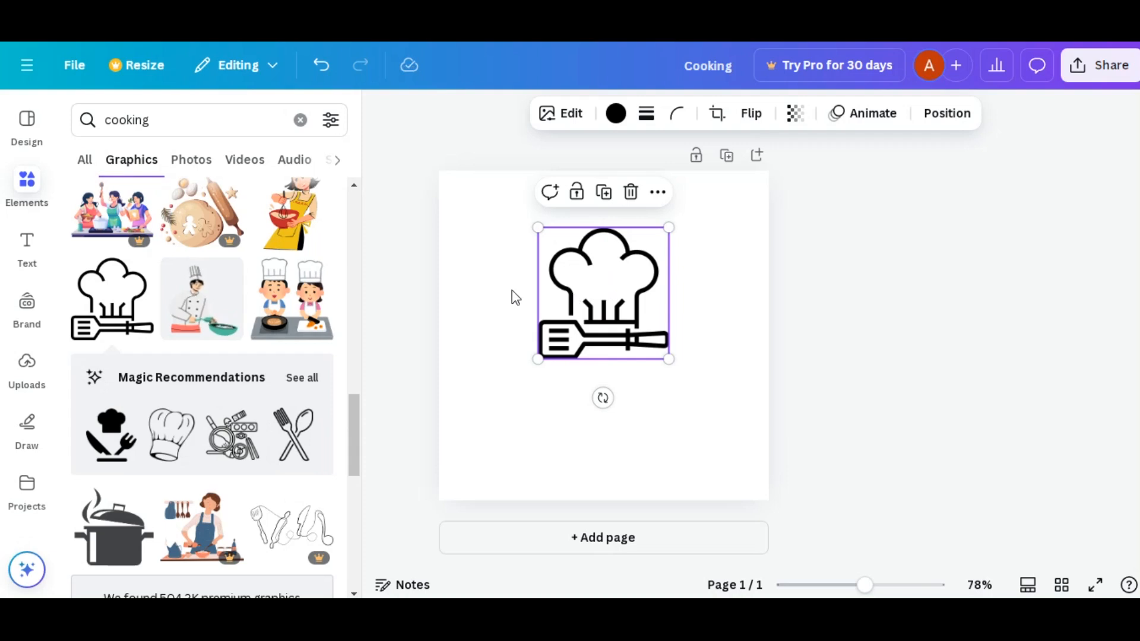
- Add a subheading reading "Healthy food" and place it just below the chef hat graphic
left_click(38, 259)
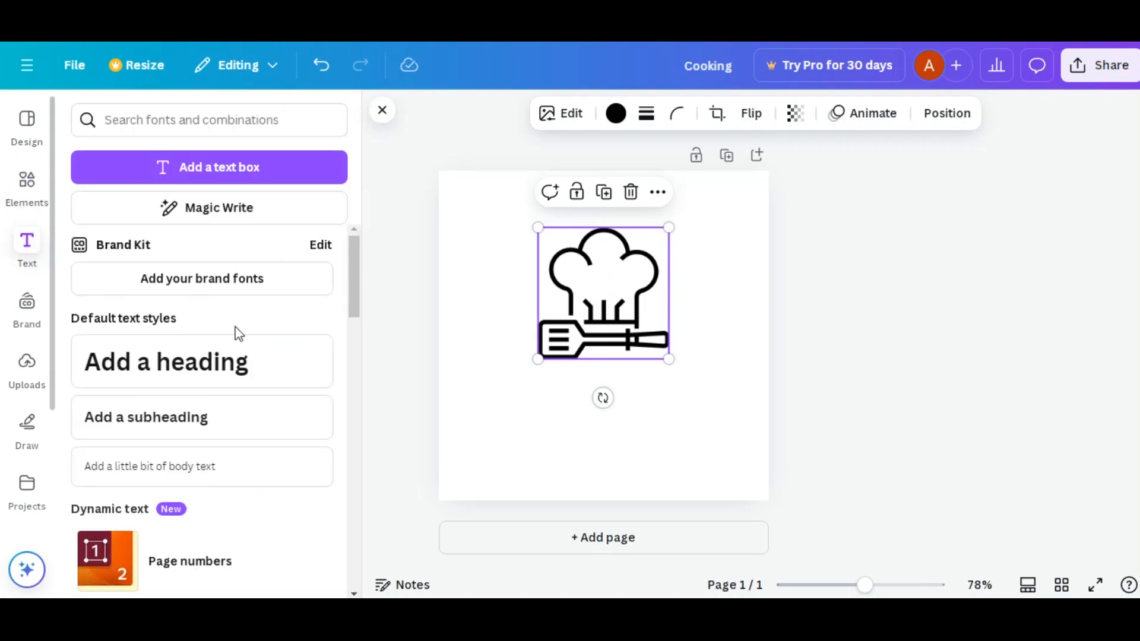
left_click(171, 429)
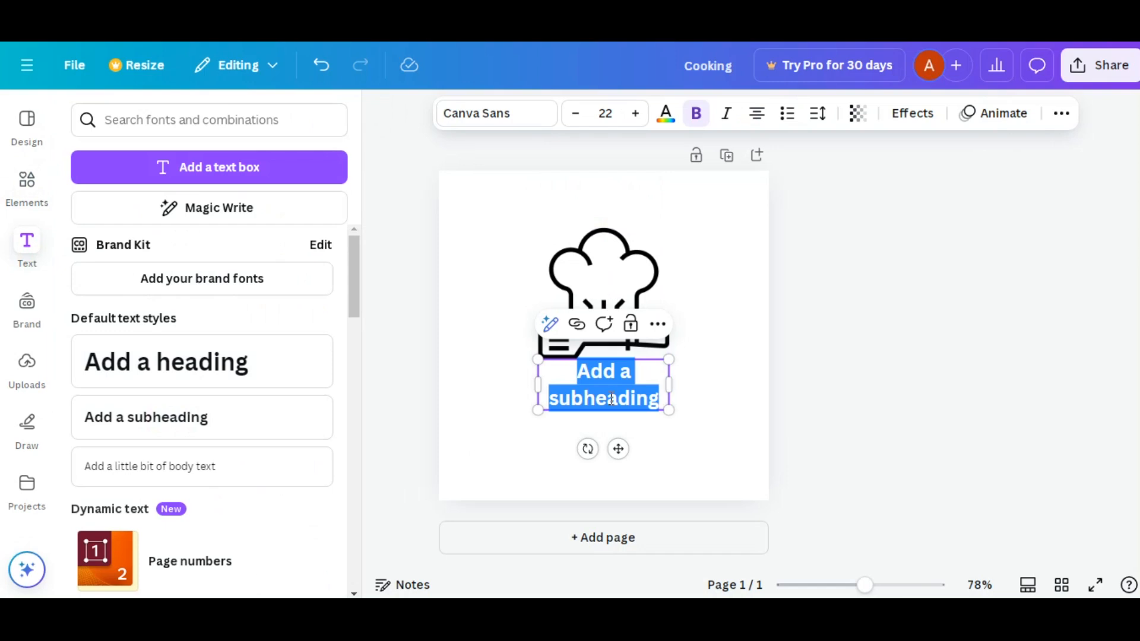
type("Heal")
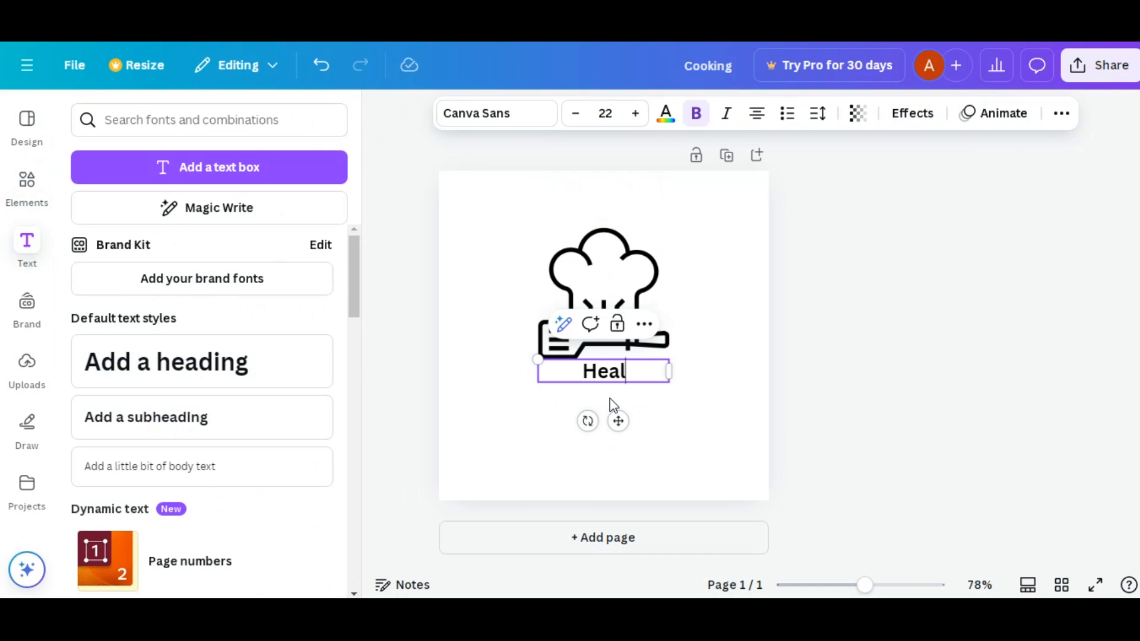
type("tgy")
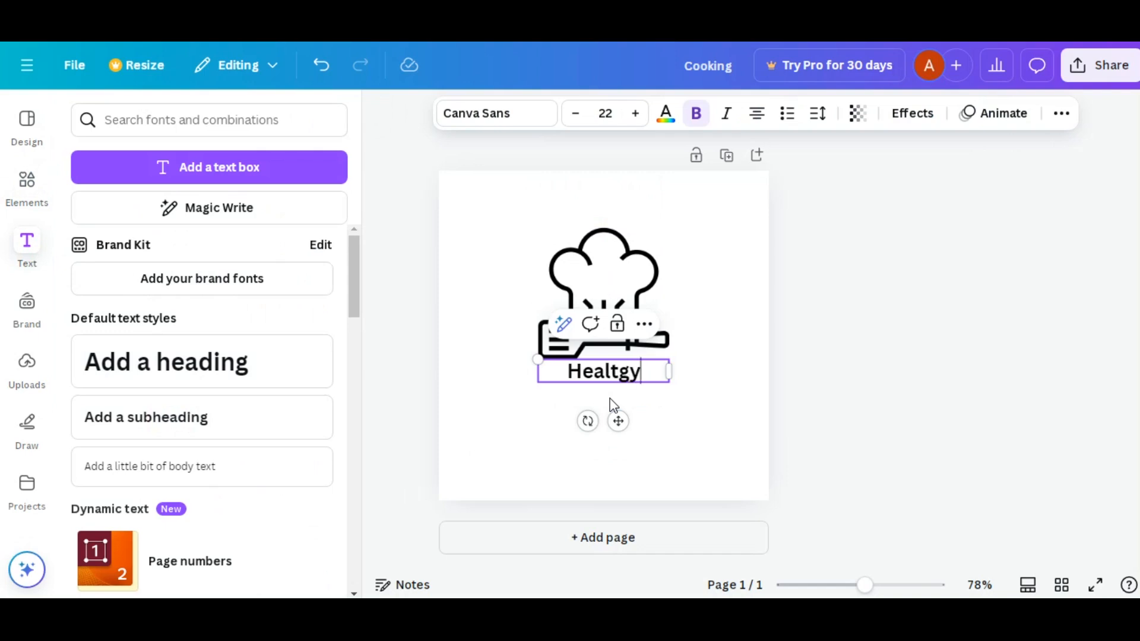
key("BackSpace")
key("BackSpace")
type("hy")
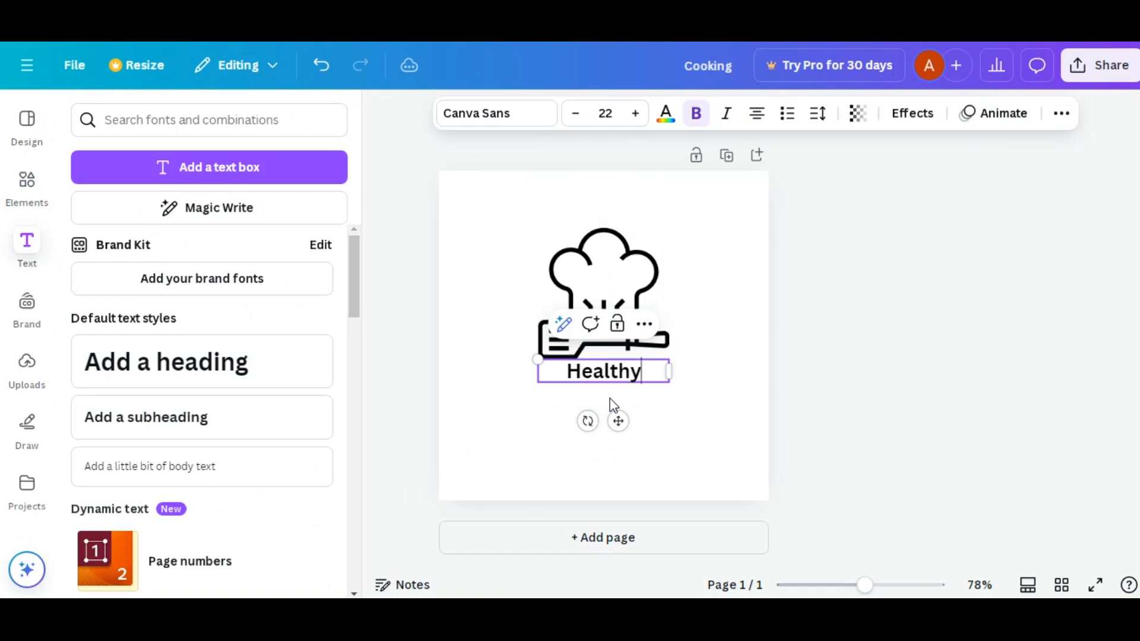
type(" food")
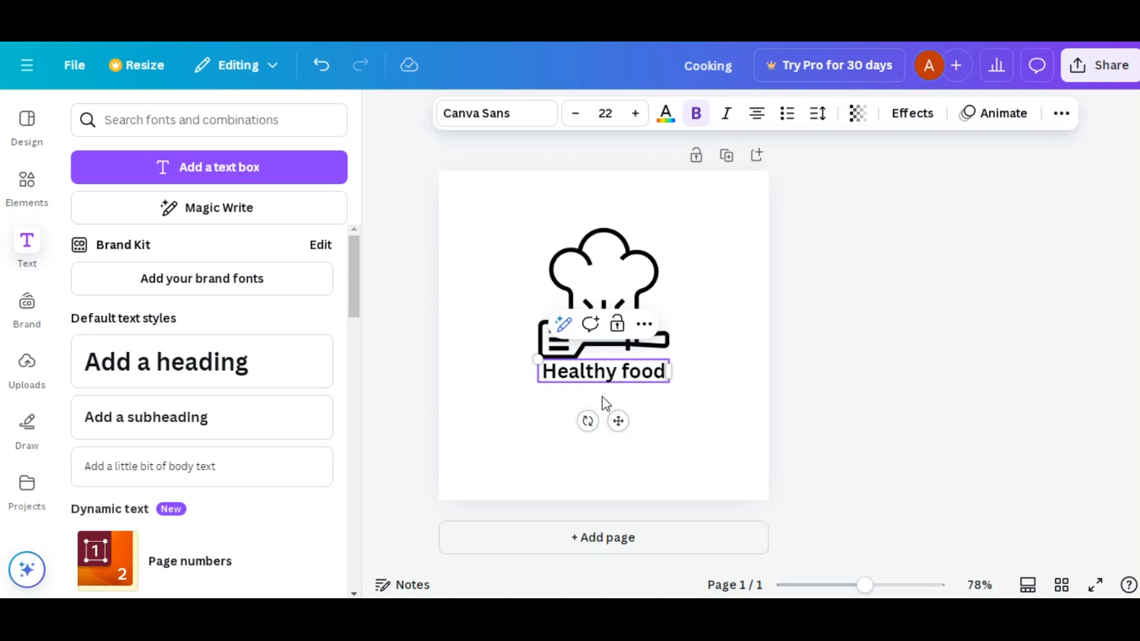
left_click(551, 411)
left_click_drag(612, 372, 612, 395)
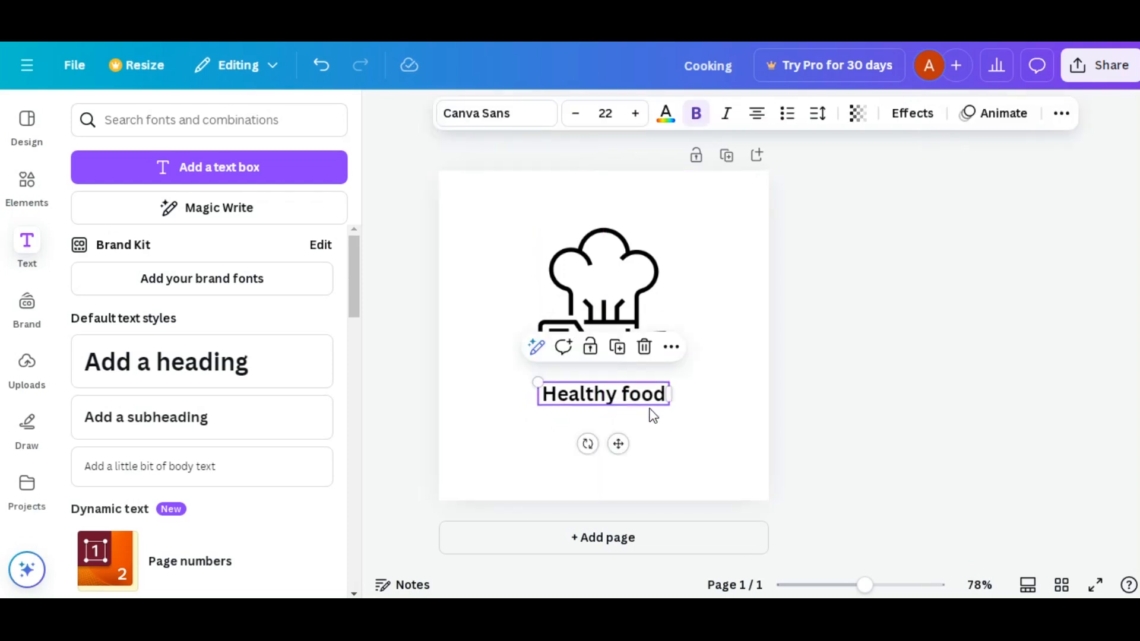
- Convert the "Healthy food" text to uppercase and widen its text box so it fits on one line
left_click(1059, 116)
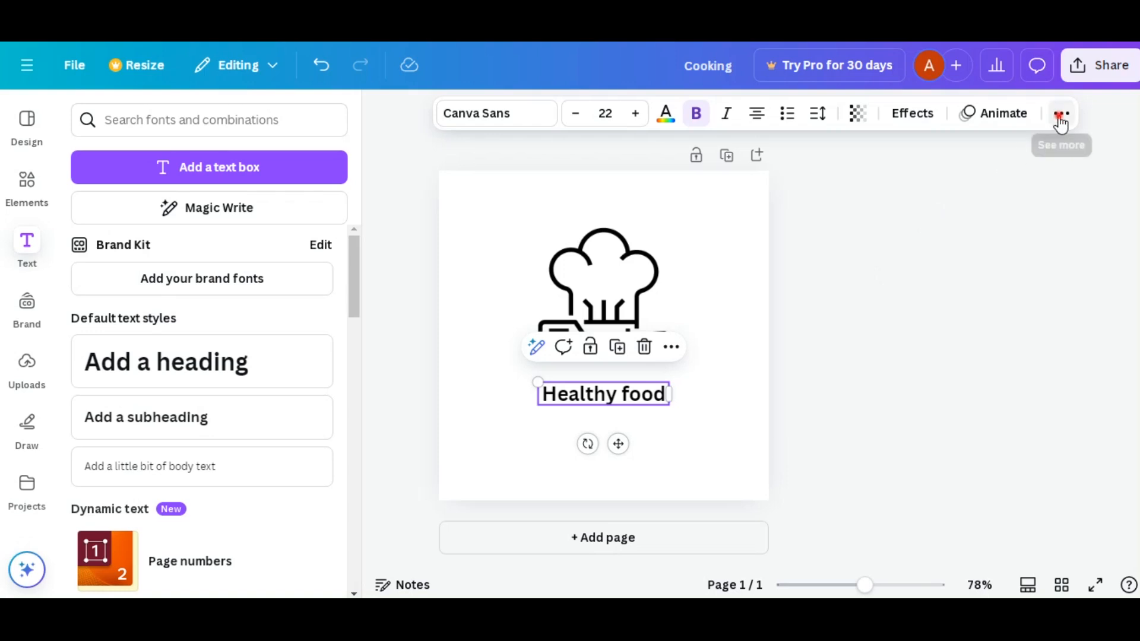
left_click(953, 152)
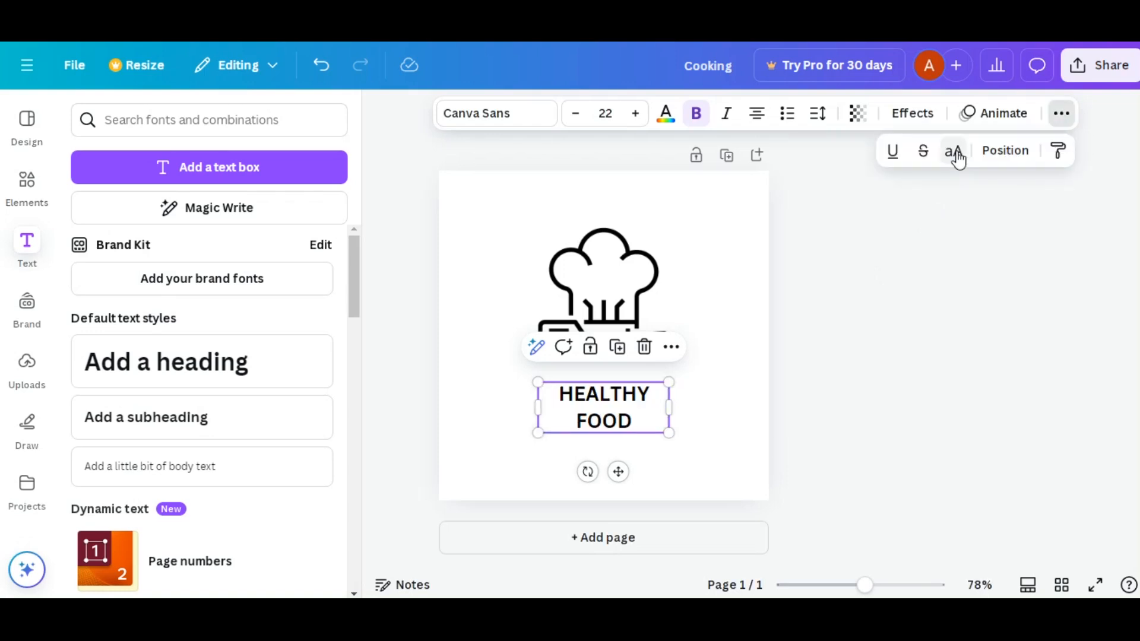
left_click_drag(669, 410, 693, 407)
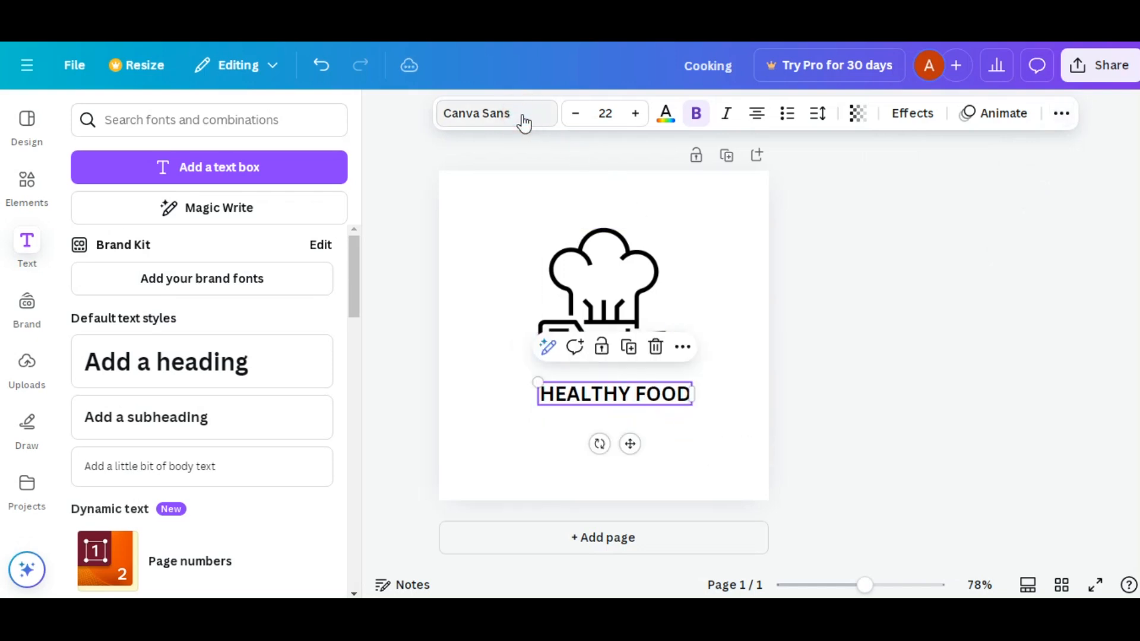
- Try the Yeseva One and Aloja fonts on the "HEALTHY FOOD" text
left_click(524, 123)
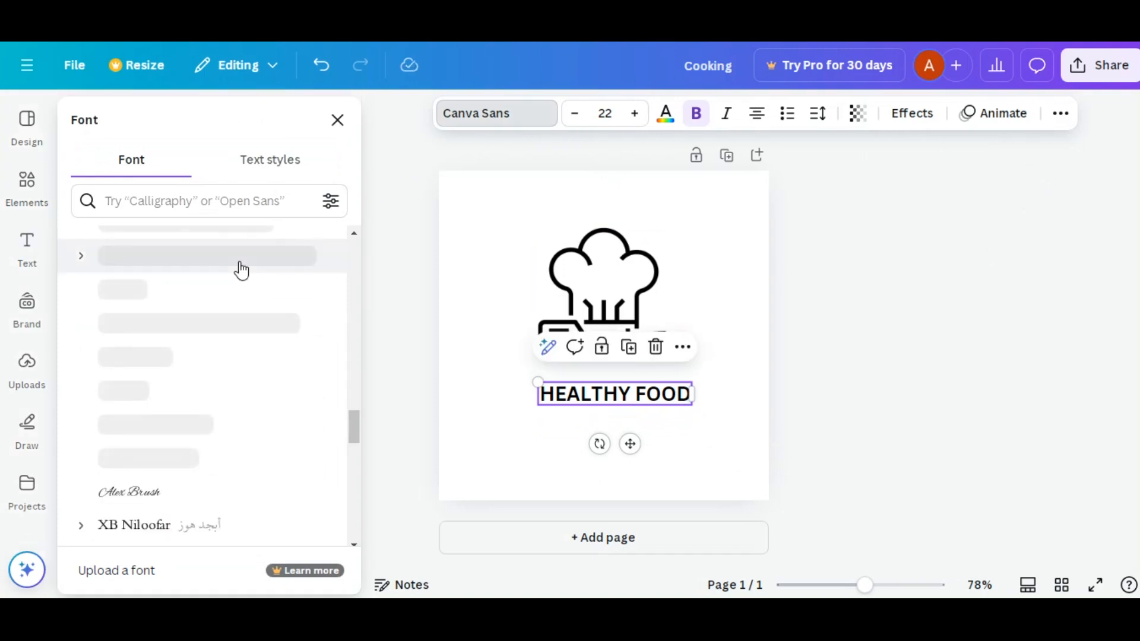
scroll(242, 271, "down", 5)
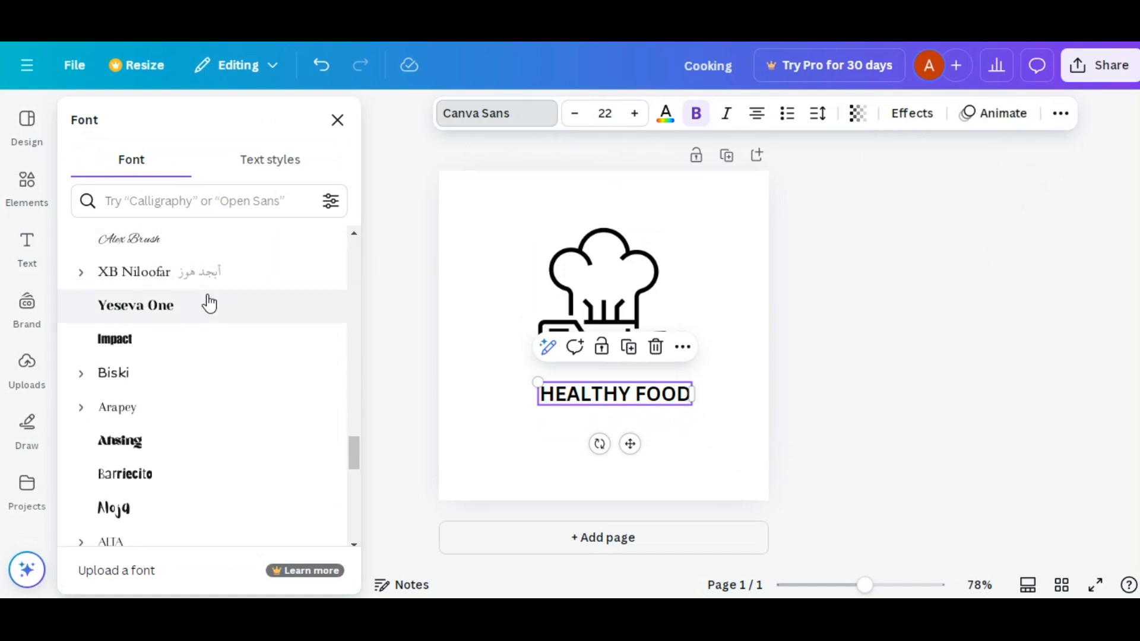
left_click(209, 304)
scroll(191, 334, "down", 2)
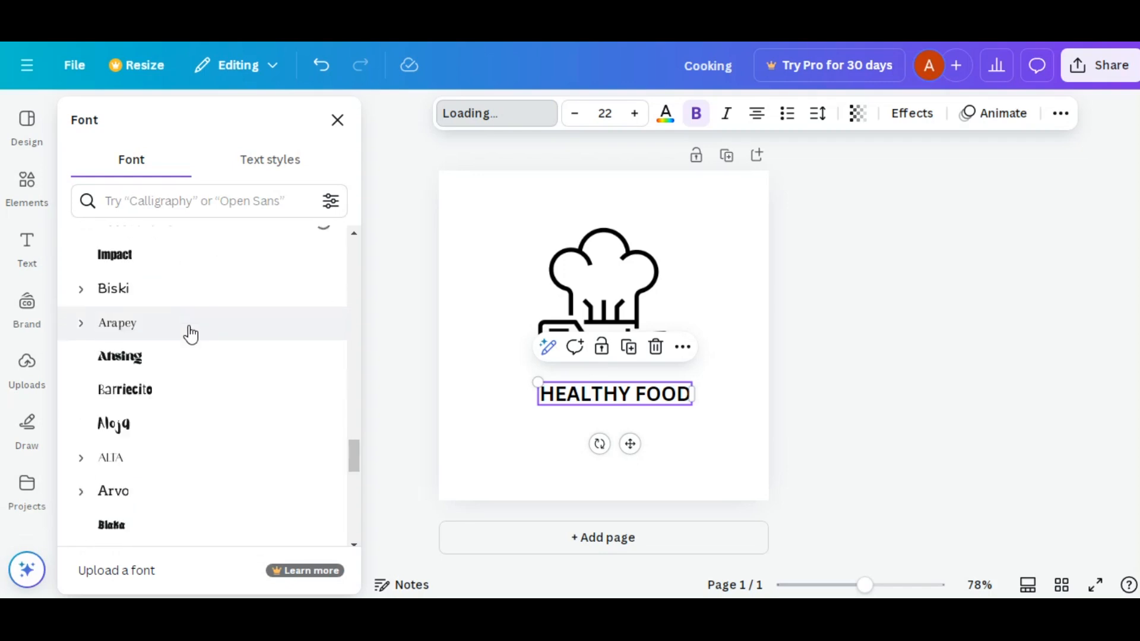
scroll(191, 334, "down", 3)
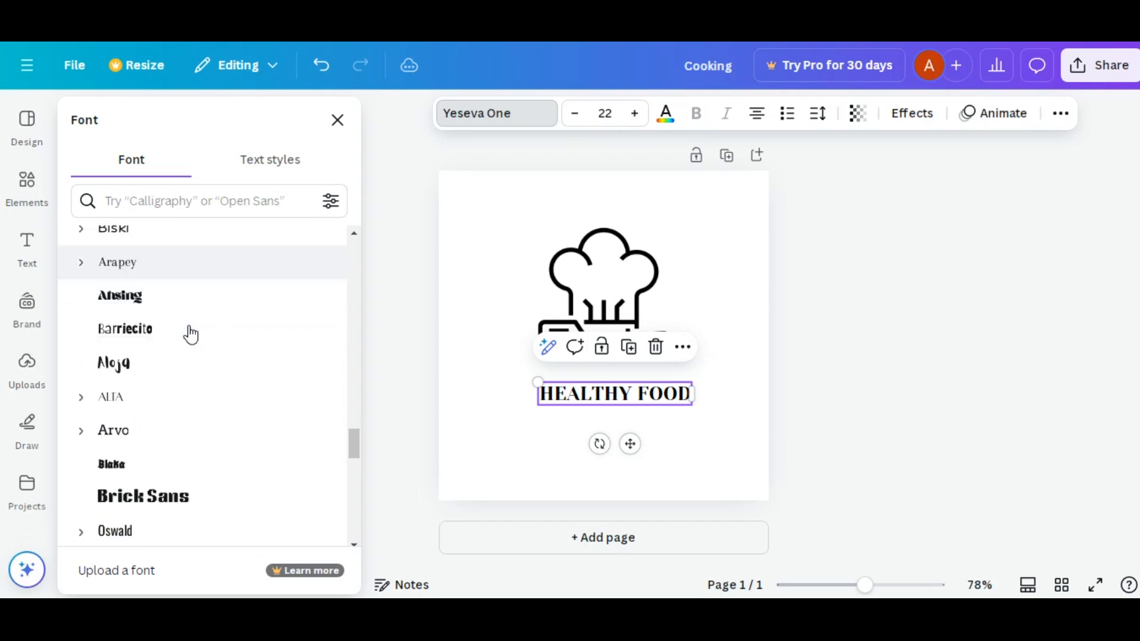
scroll(191, 335, "down", 2)
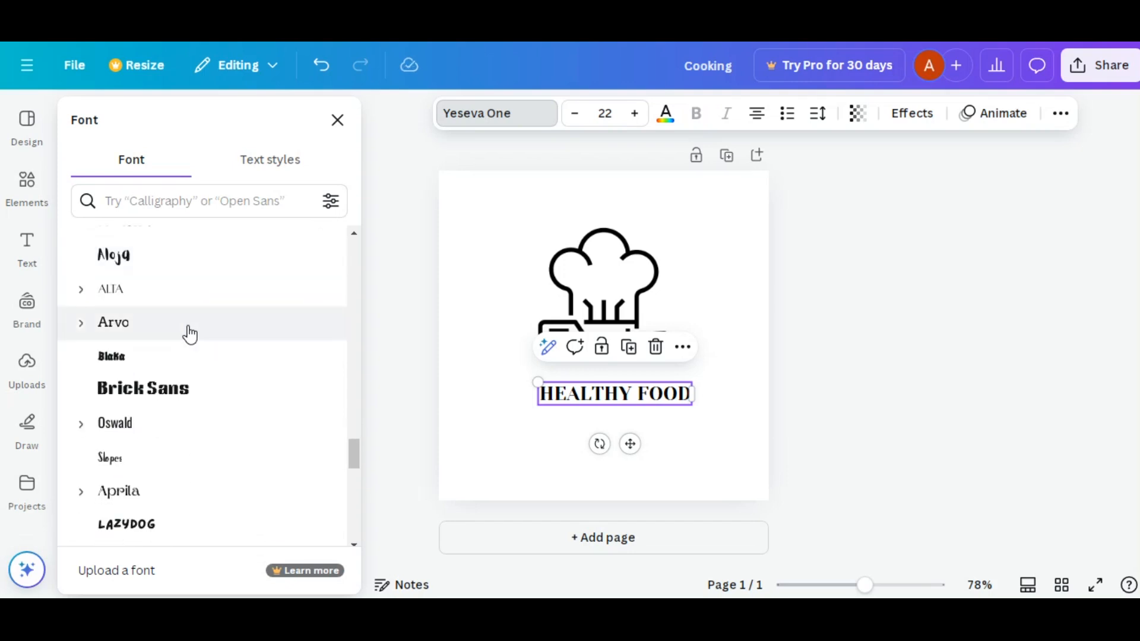
left_click(162, 258)
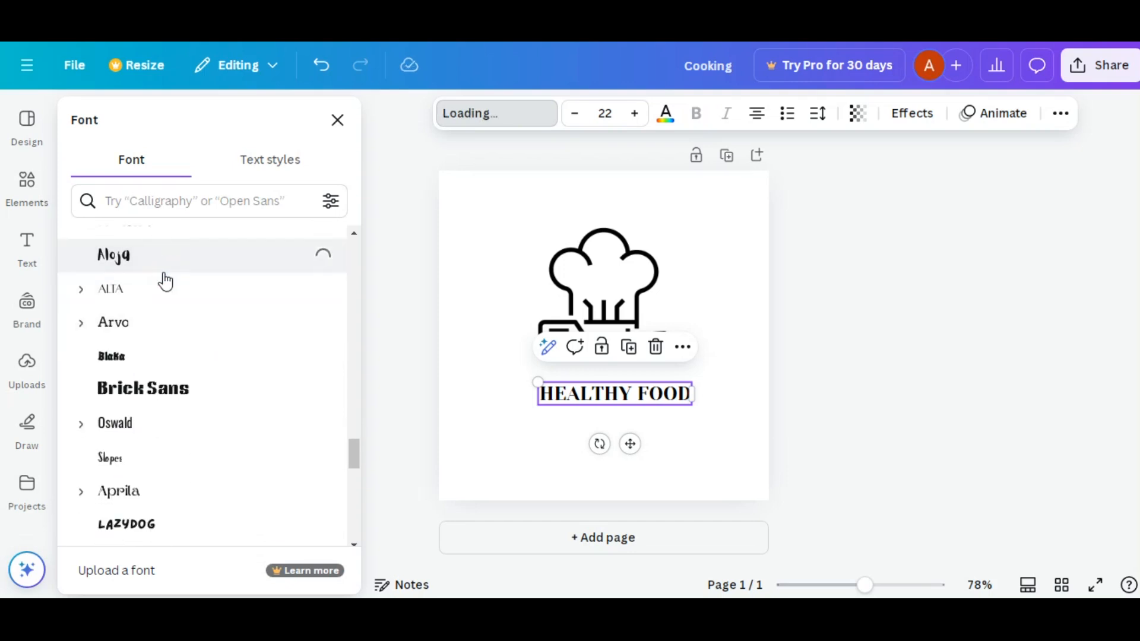
- Set the "HEALTHY FOOD" text to the Chewy font at size 30 and shift it slightly to the left
scroll(177, 365, "down", 5)
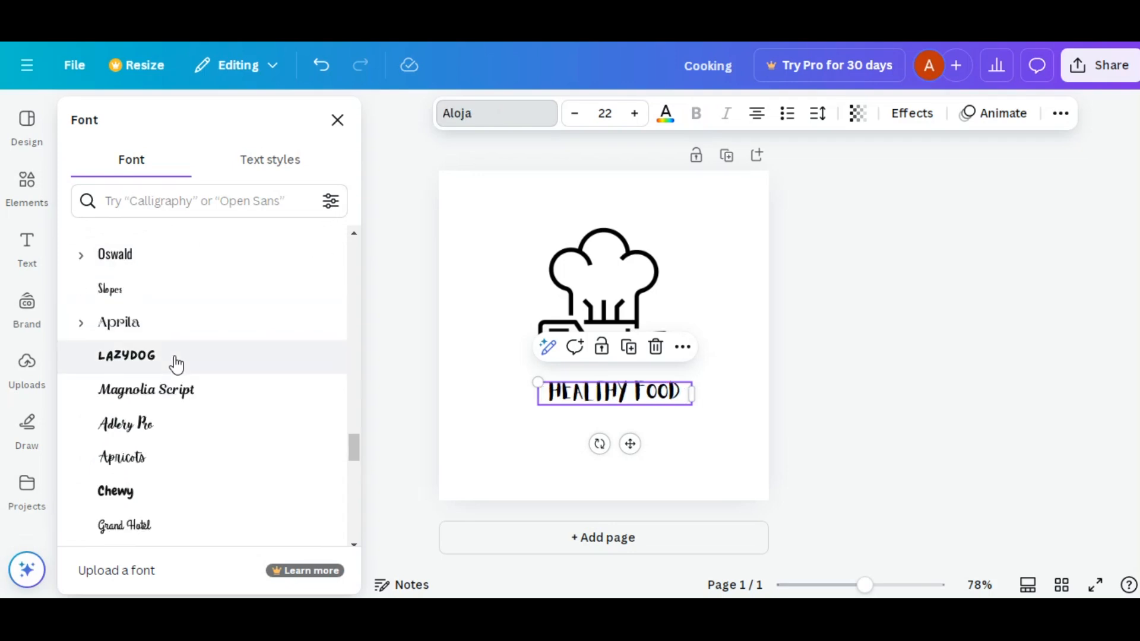
scroll(176, 364, "down", 3)
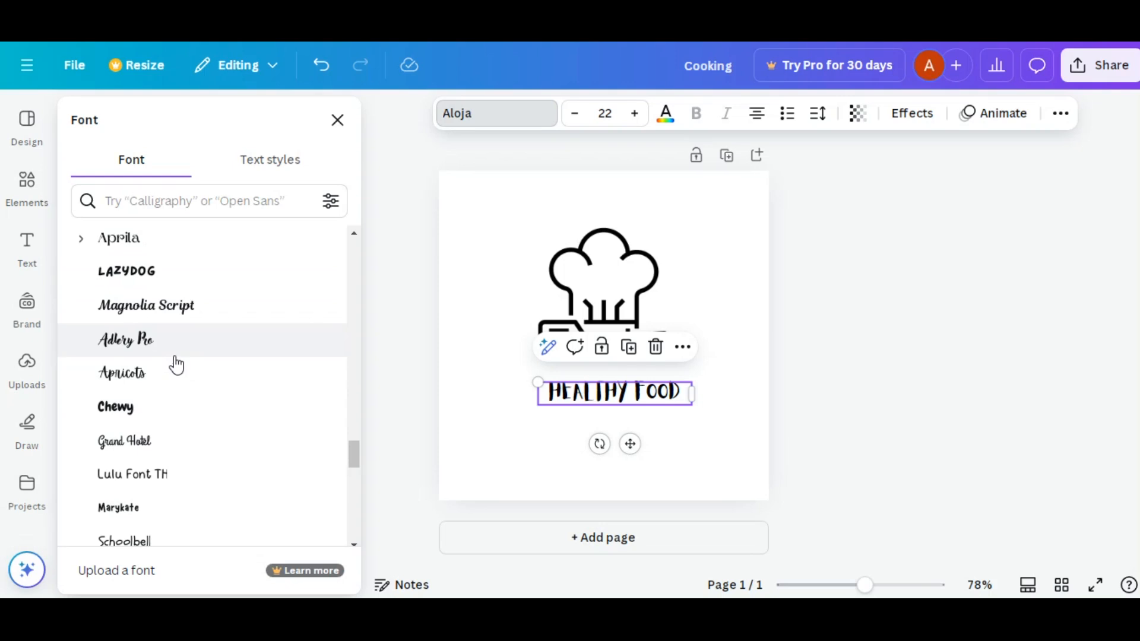
scroll(177, 359, "down", 3)
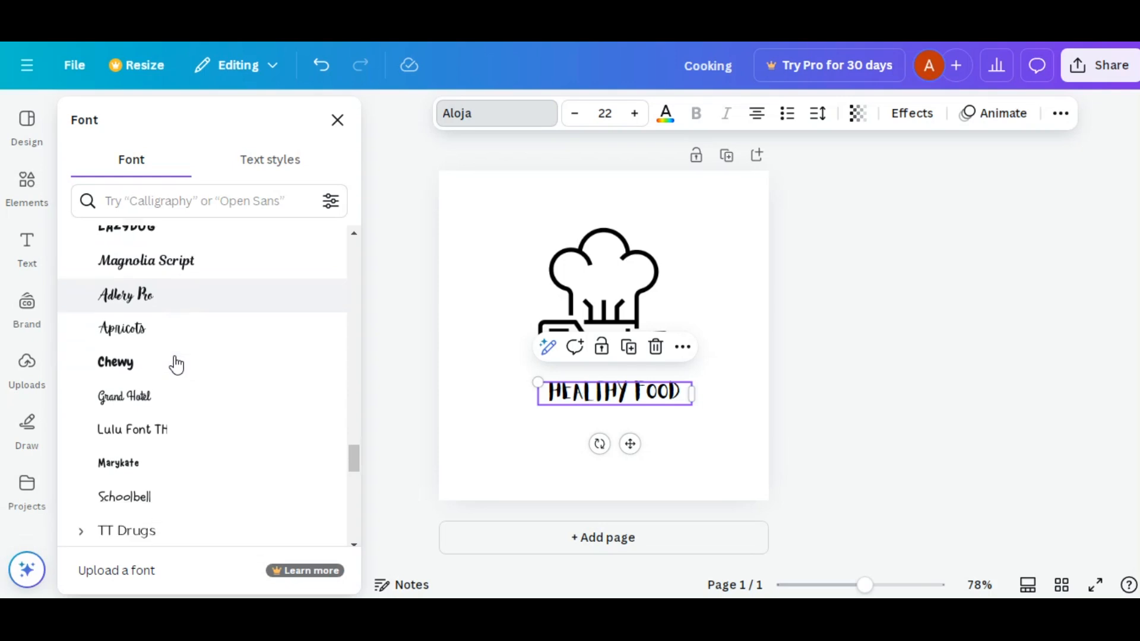
left_click(159, 326)
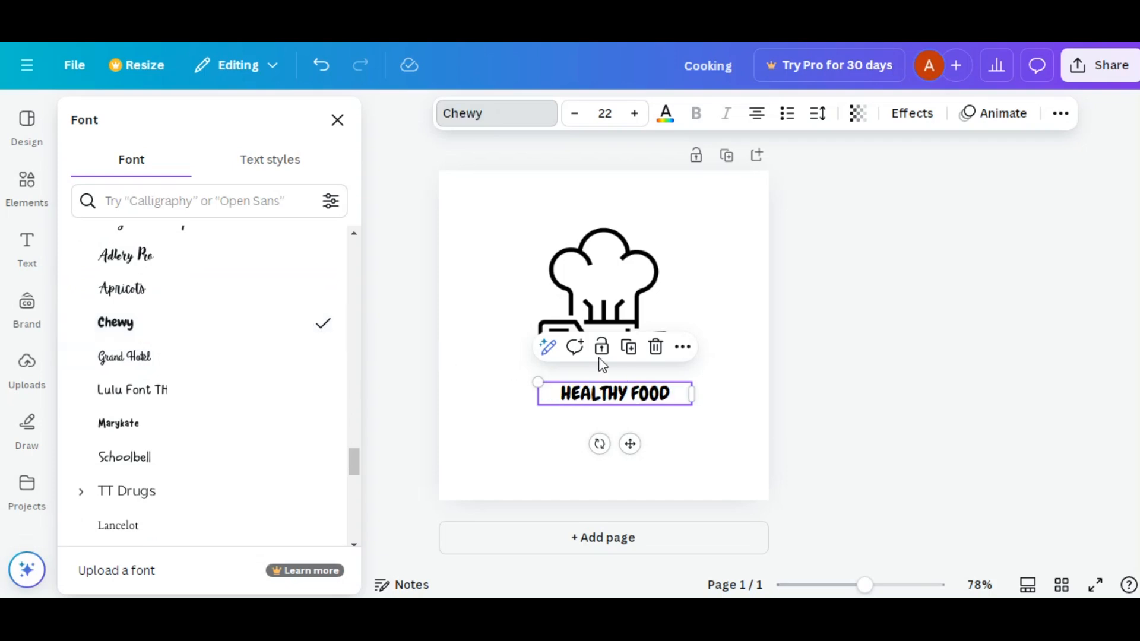
left_click(635, 113)
left_click(635, 113)
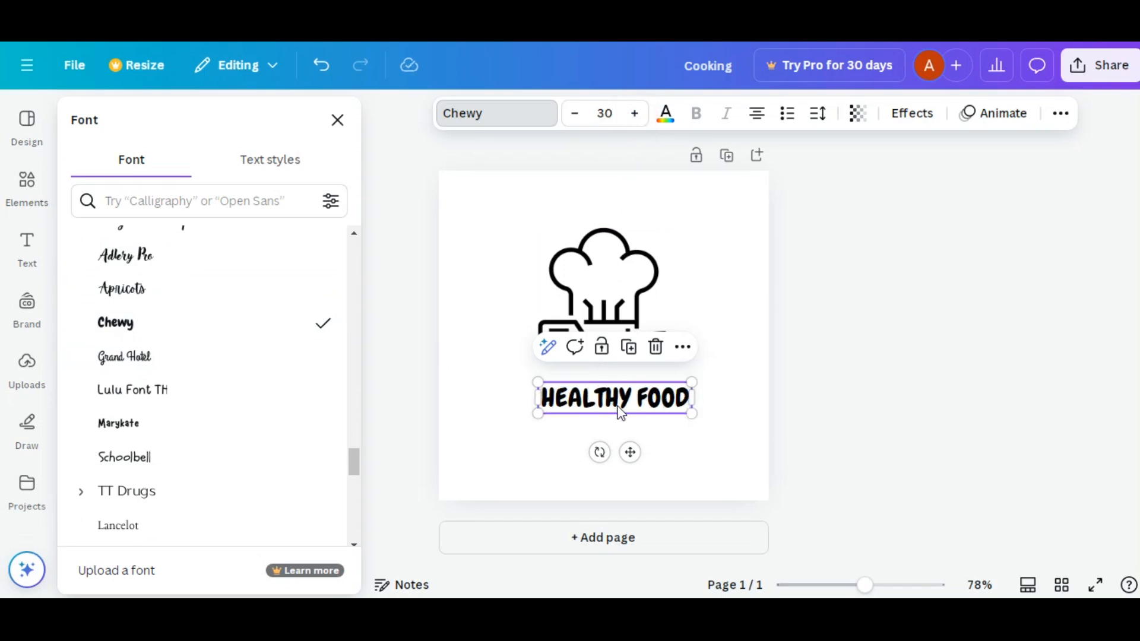
left_click_drag(623, 397, 619, 398)
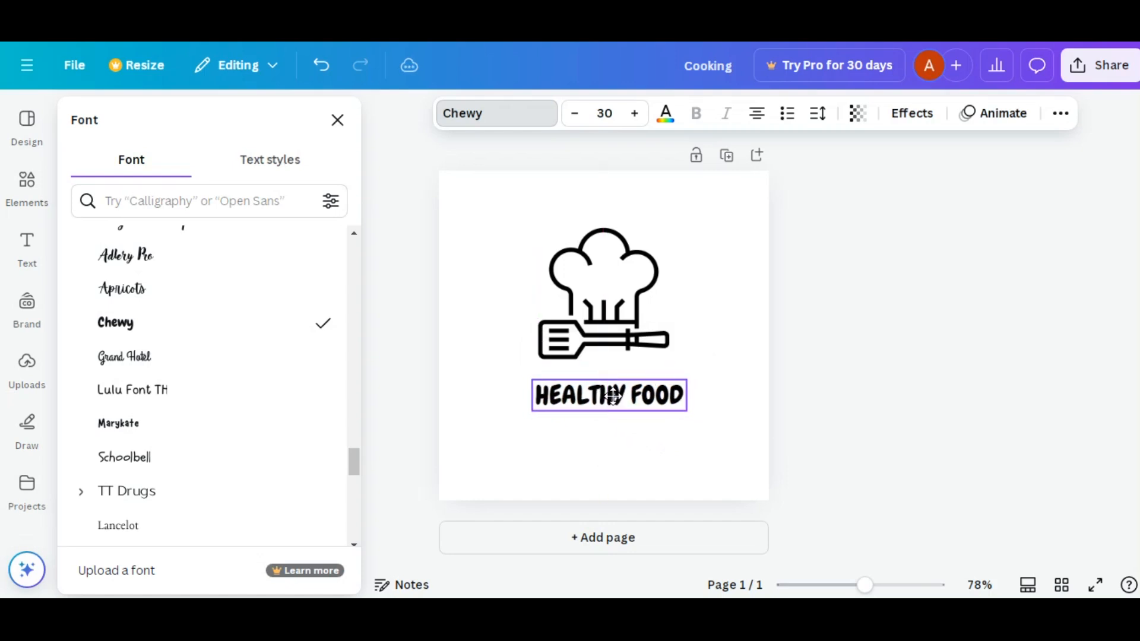
- Set the "HEALTHY FOOD" font size to 28 and narrow its text box to fit closely around the words
left_click(602, 113)
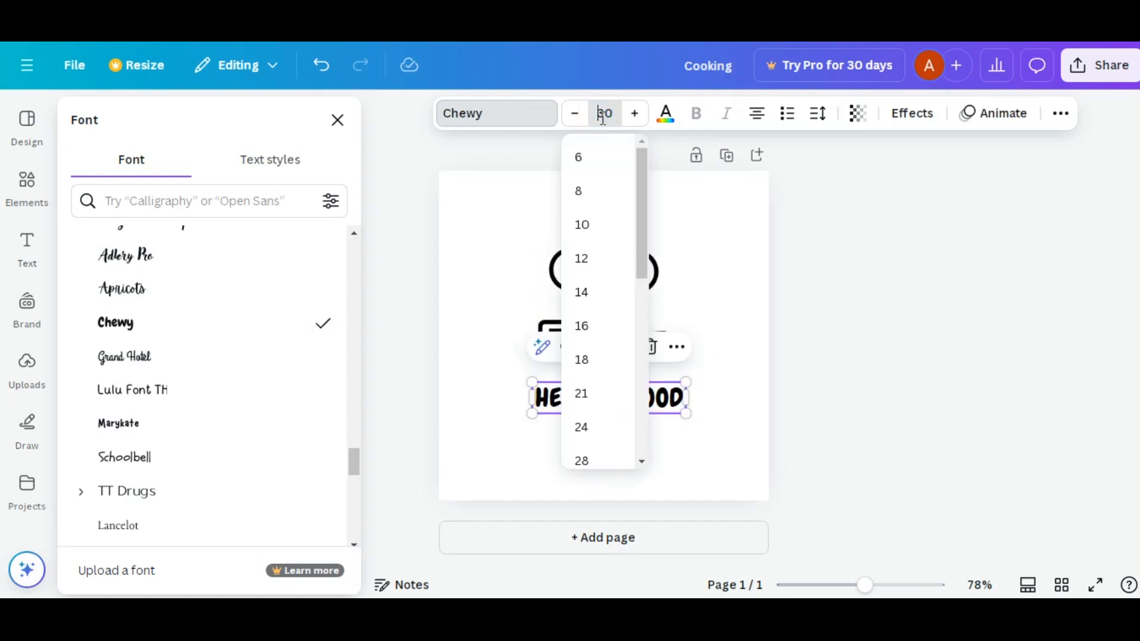
scroll(600, 333, "down", 2)
left_click(596, 374)
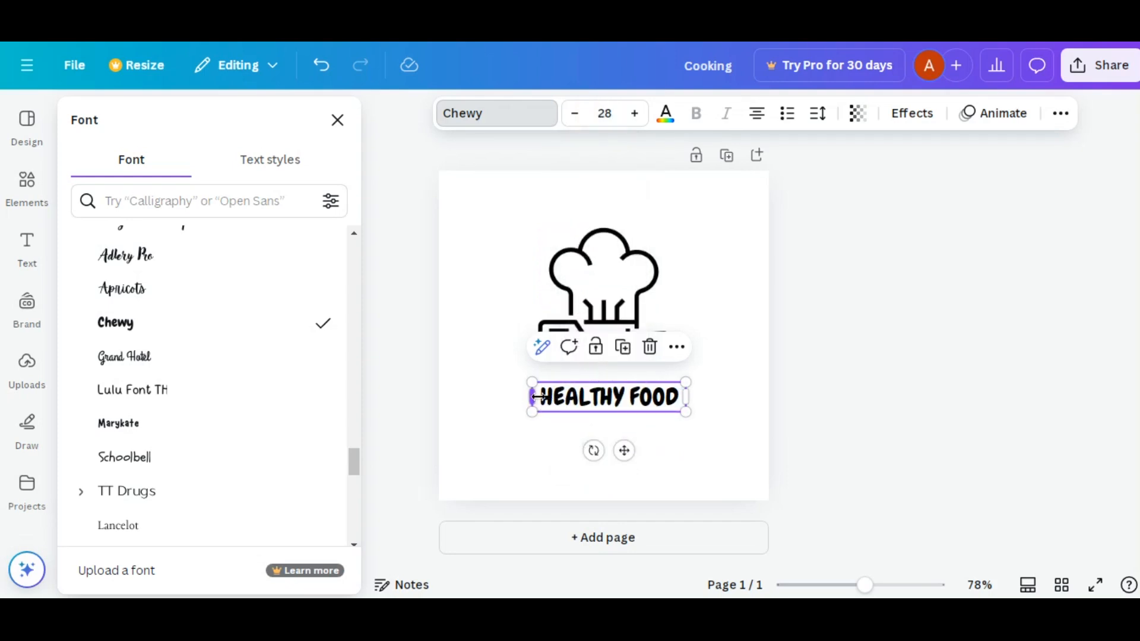
left_click_drag(539, 398, 520, 390)
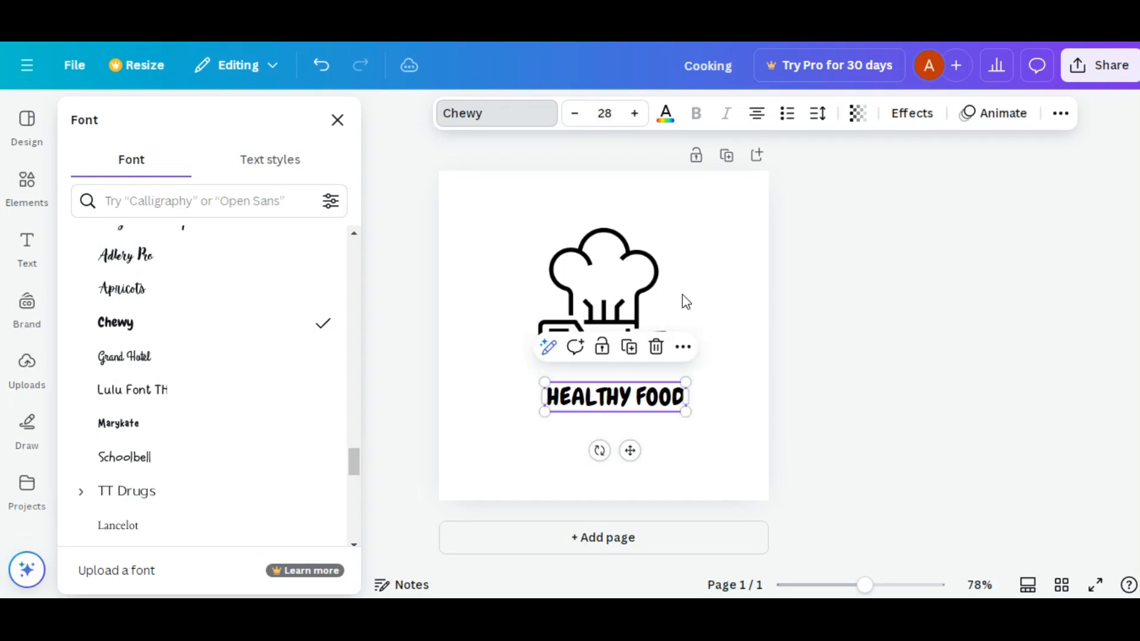
- Apply the Echo text effect to "HEALTHY FOOD" with an offset of 44
left_click(913, 114)
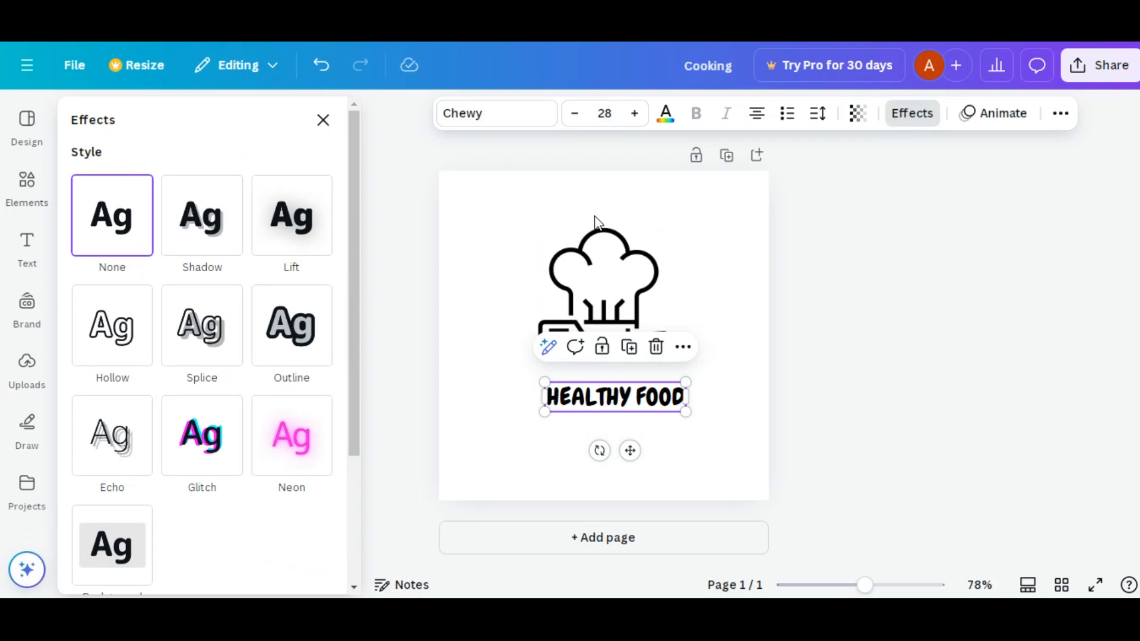
left_click(123, 445)
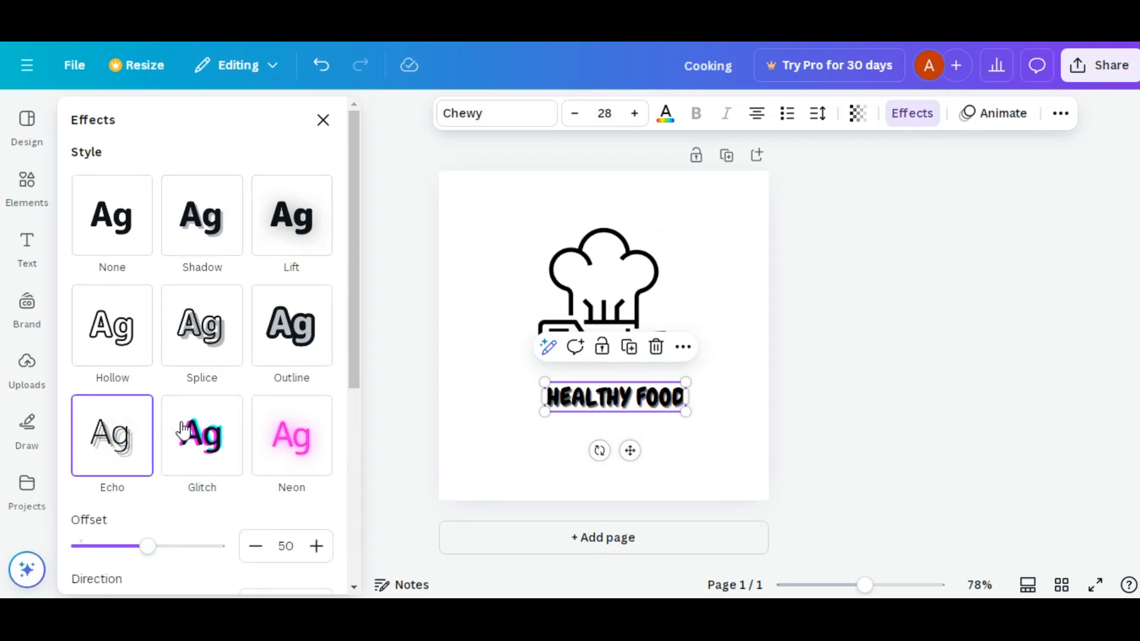
scroll(148, 389, "down", 3)
left_click_drag(148, 388, 142, 392)
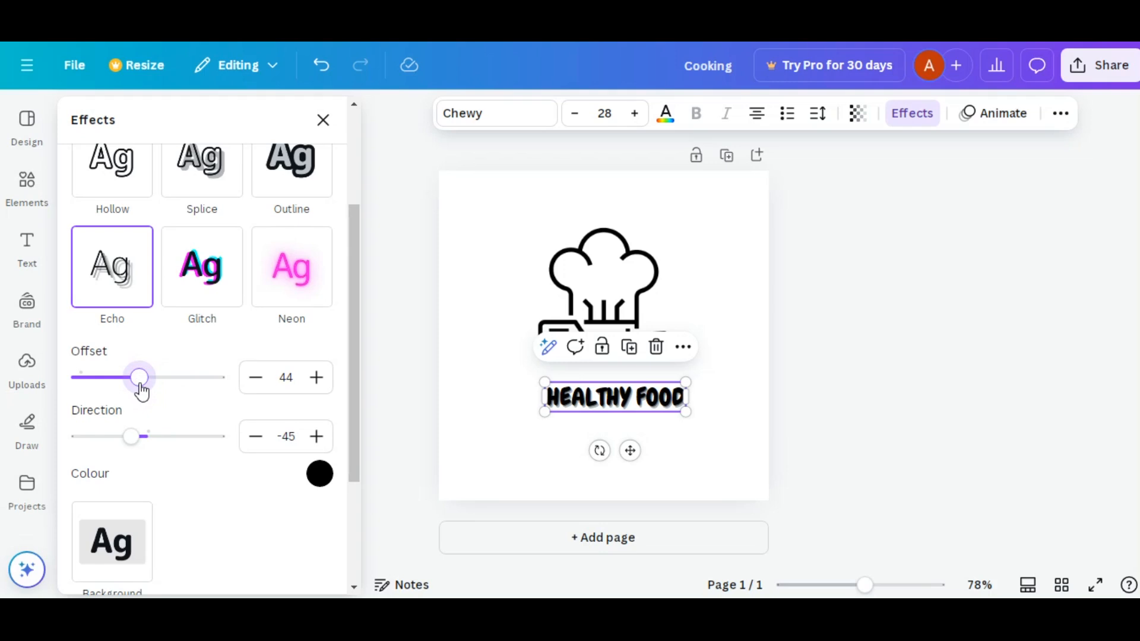
- Centre the "HEALTHY FOOD" text horizontally on the page, leaving a small gap below the chef hat graphic
left_click(603, 286)
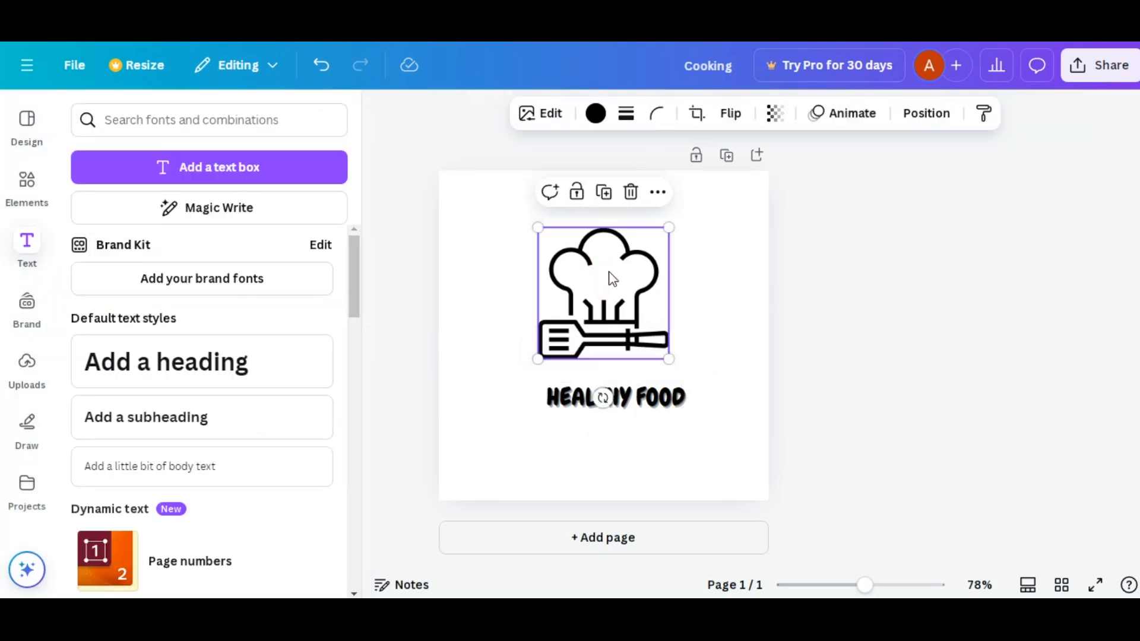
left_click(938, 124)
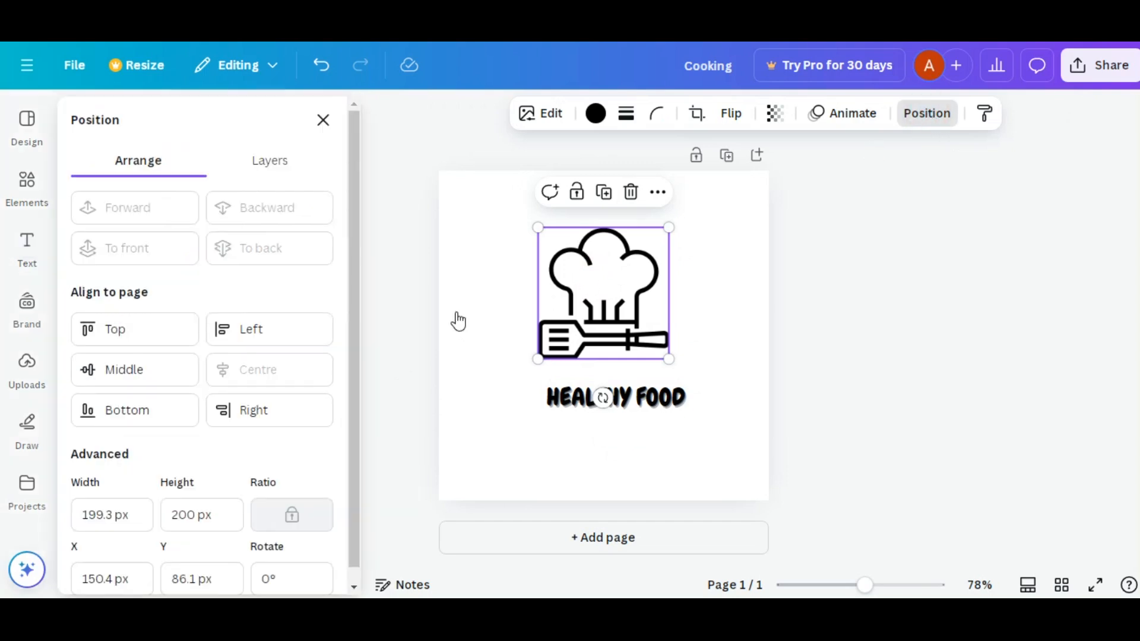
scroll(204, 377, "down", 1)
scroll(204, 378, "up", 1)
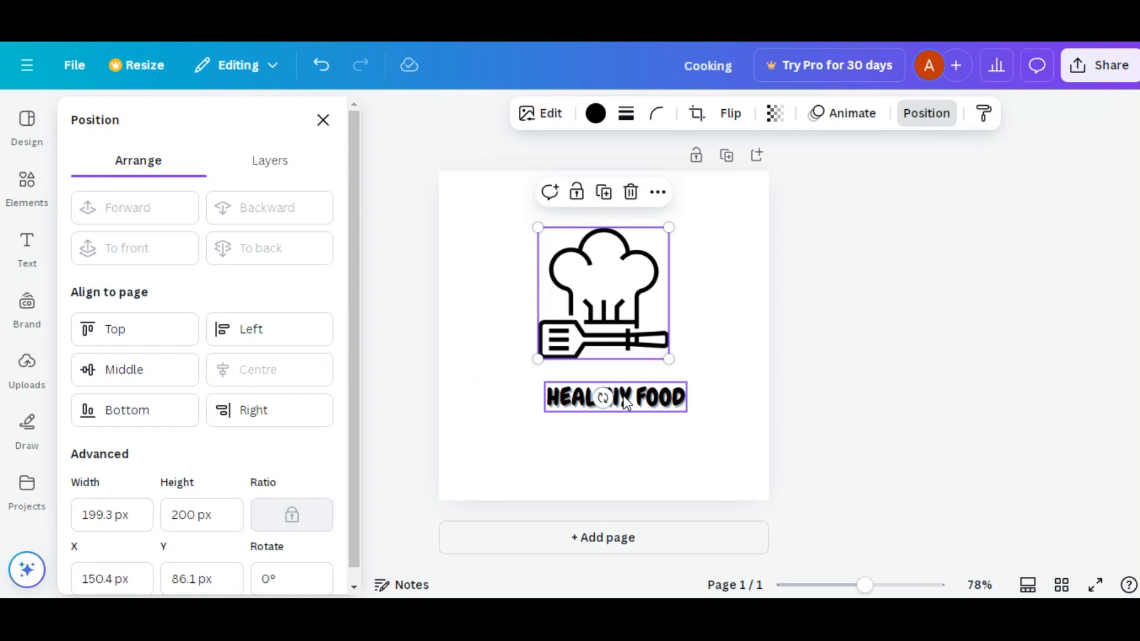
mouse_move(627, 404)
left_mouse_down()
mouse_move(613, 409)
mouse_move(613, 383)
left_mouse_up()
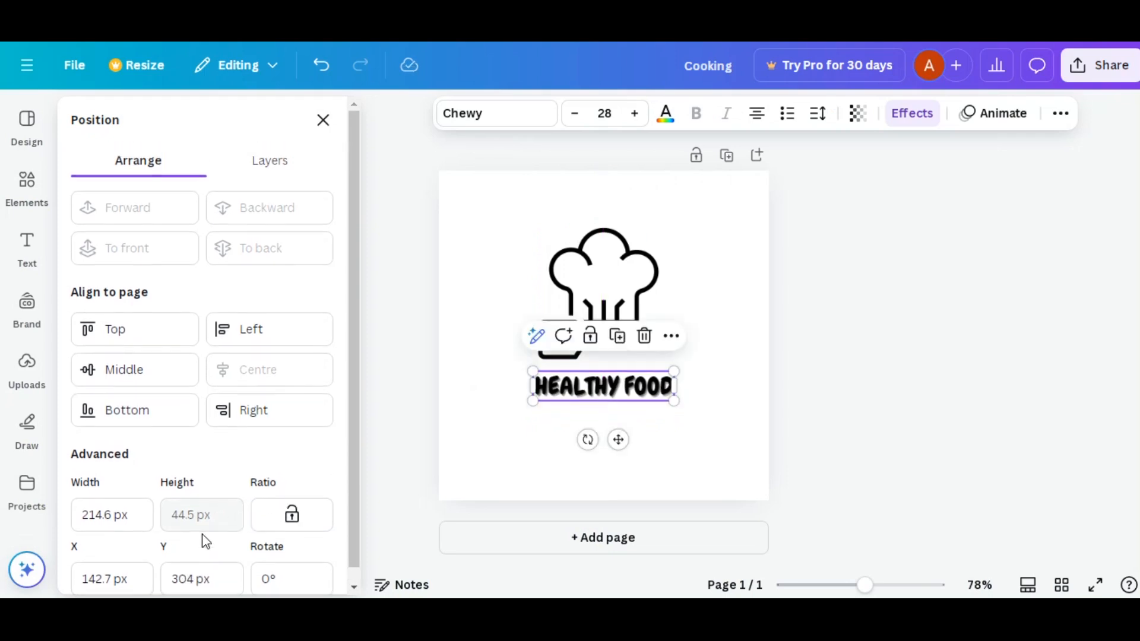
left_click_drag(598, 389, 596, 390)
left_click(488, 369)
- Preview the Rise, Pan, Fade, Blur, Wipe and Pop animations on the chef hat graphic
left_click(604, 269)
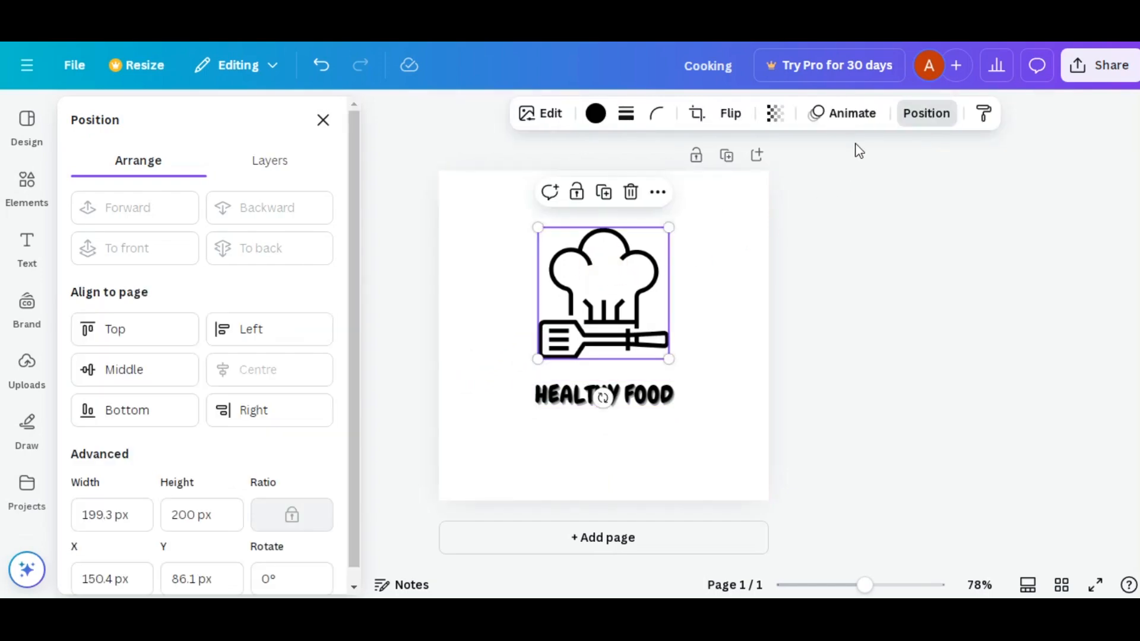
left_click(862, 117)
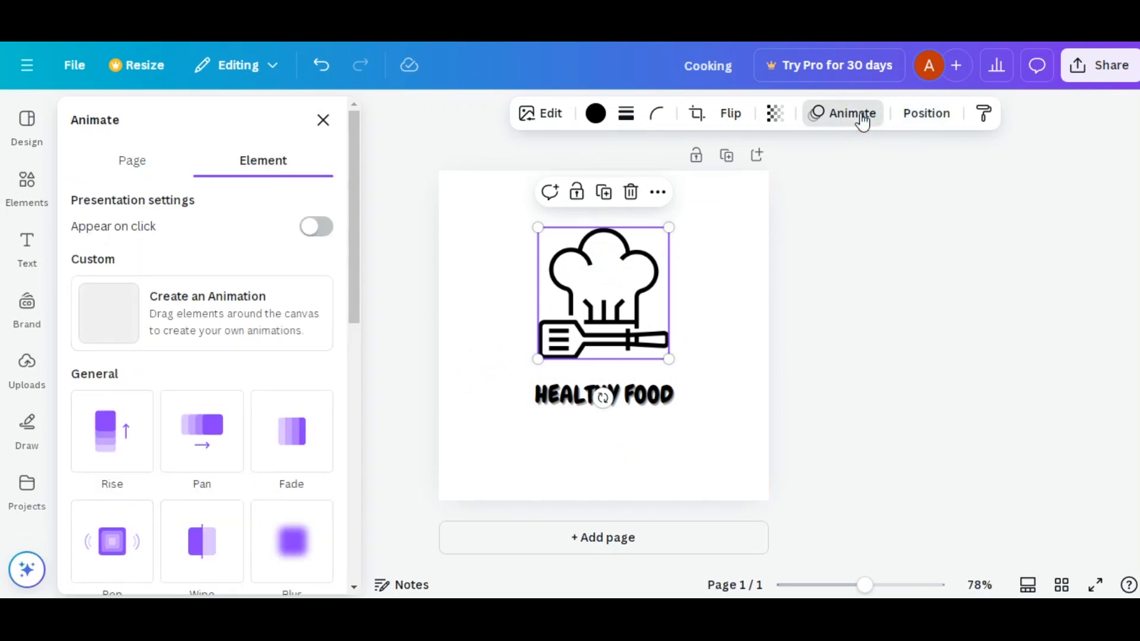
scroll(234, 313, "down", 3)
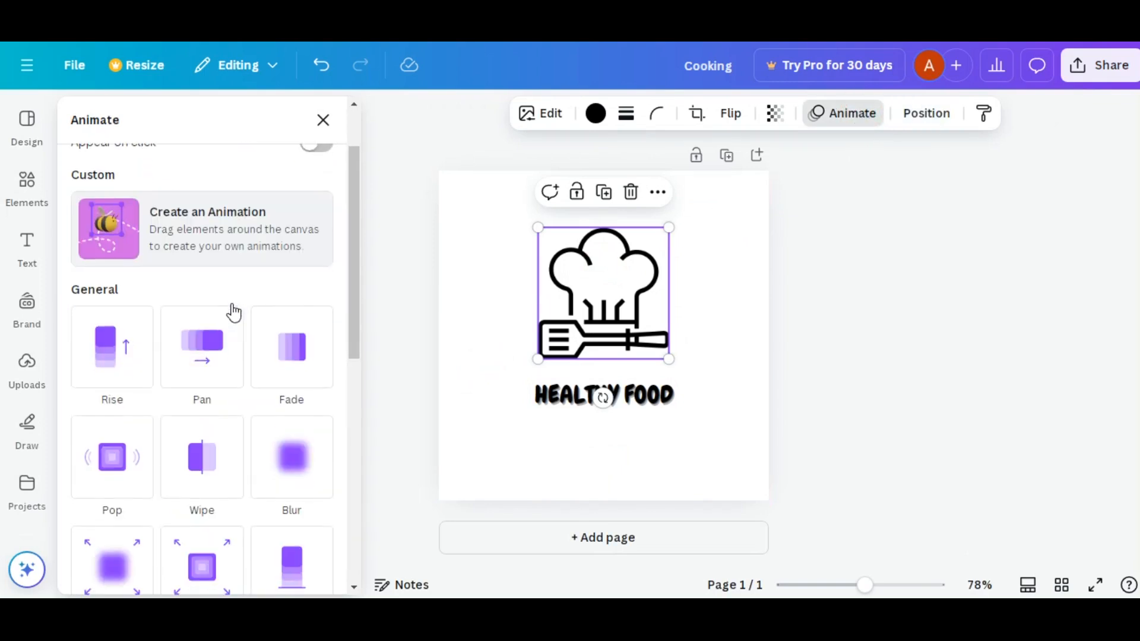
scroll(234, 313, "up", 2)
left_click(107, 357)
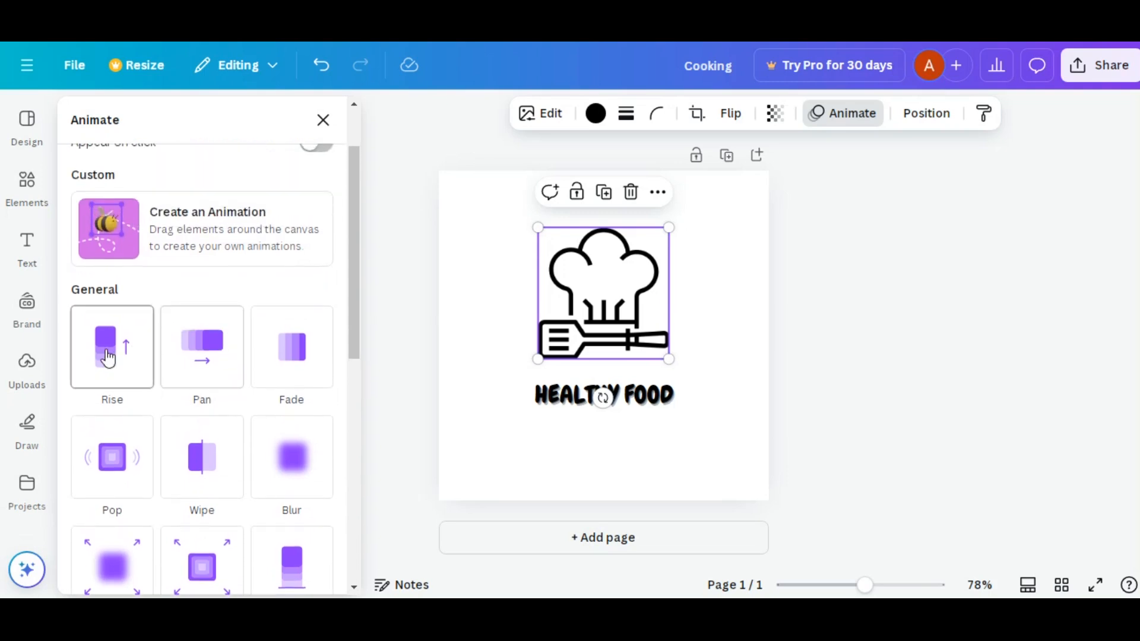
left_click(204, 357)
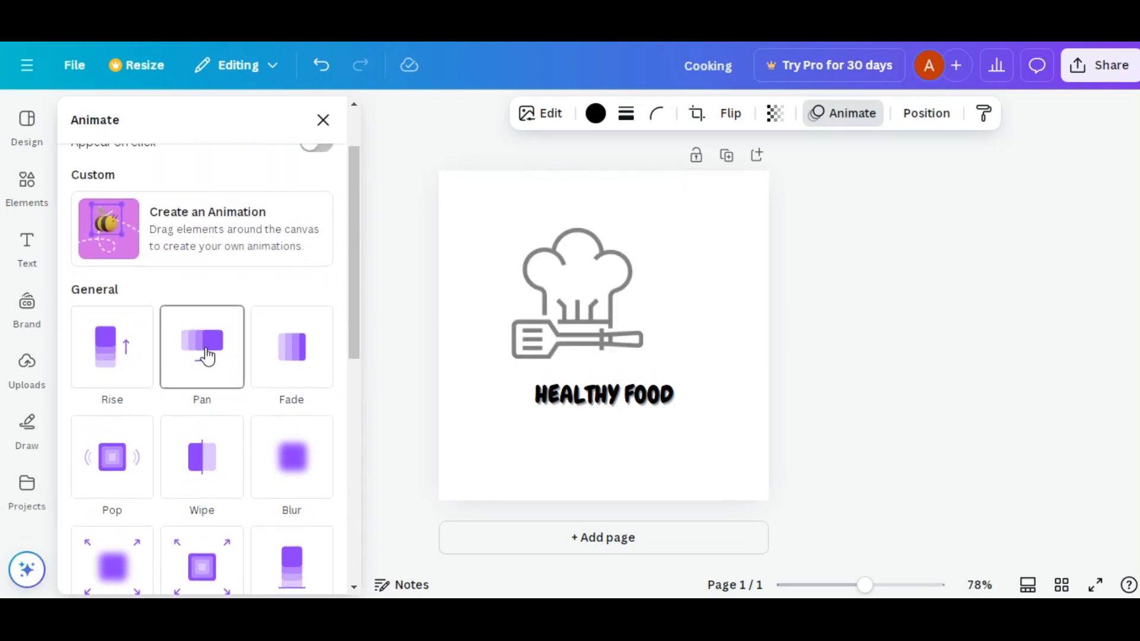
left_click(290, 370)
scroll(290, 368, "down", 2)
left_click(291, 370)
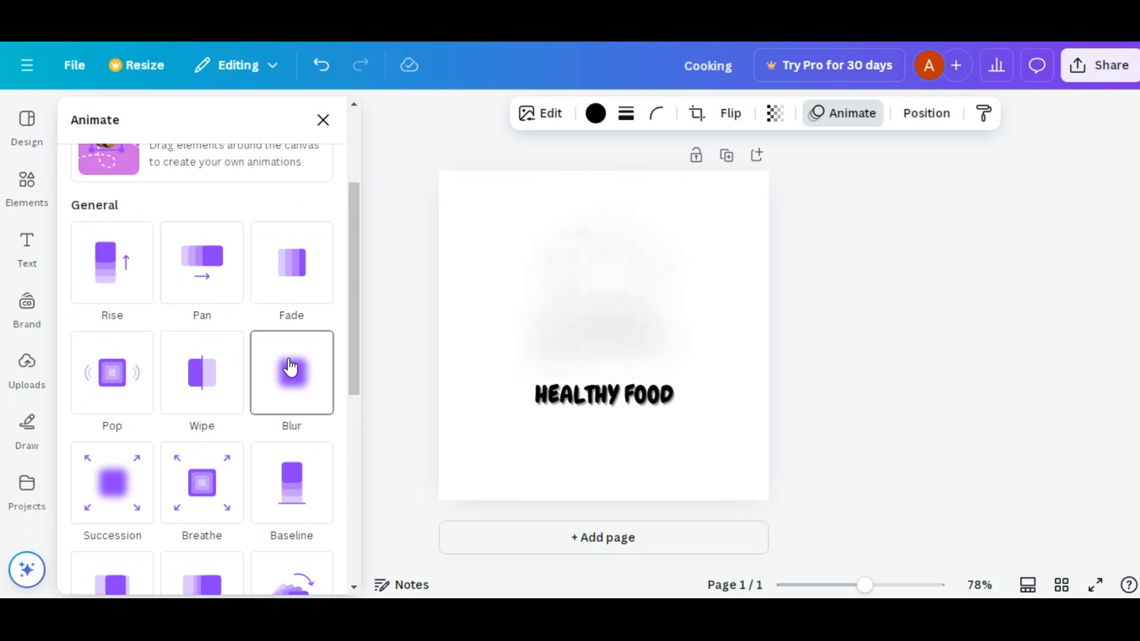
left_click(188, 380)
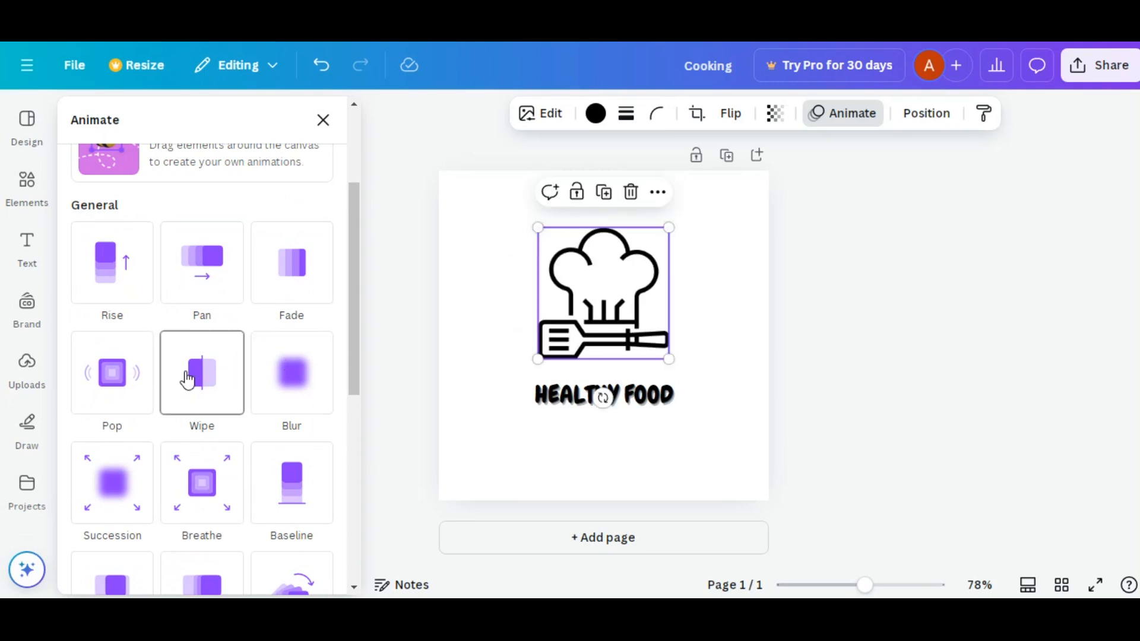
left_click(126, 384)
scroll(116, 374, "down", 3)
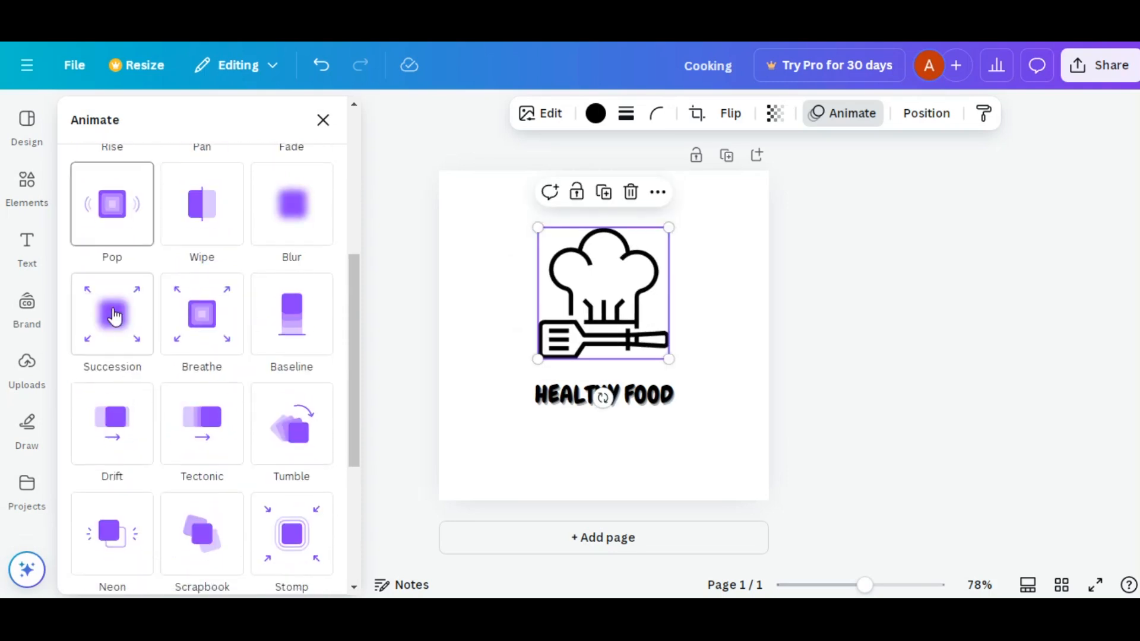
- Preview the Succession and Breathe animations and the Rotate and Flicker add-on effects on the chef hat graphic
left_click(115, 317)
left_click(193, 326)
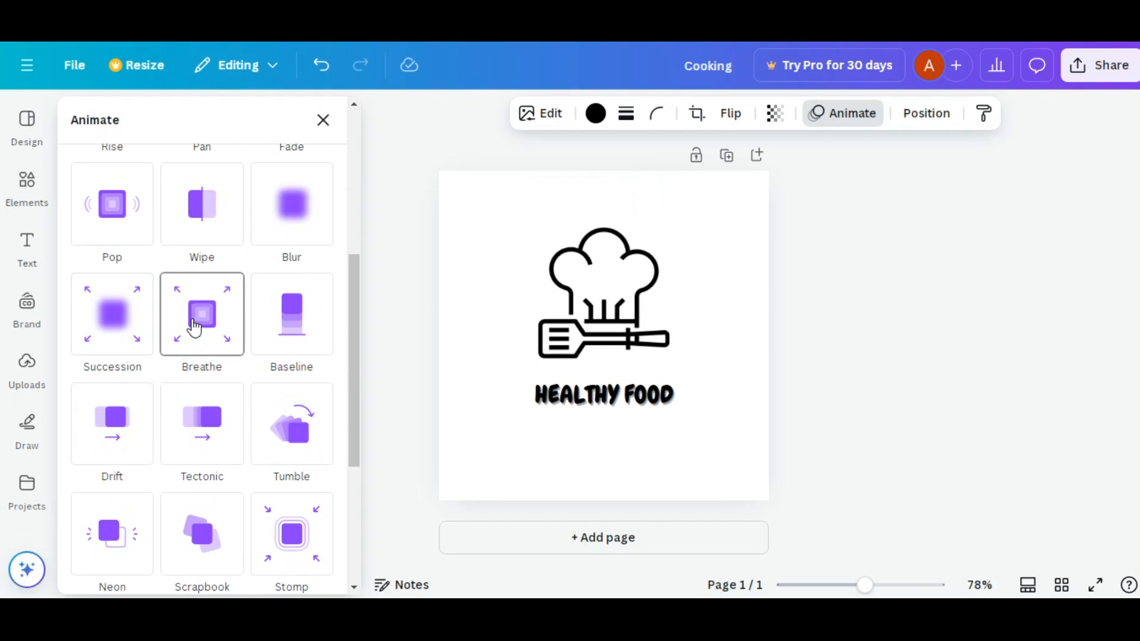
scroll(195, 328, "down", 2)
scroll(191, 326, "down", 4)
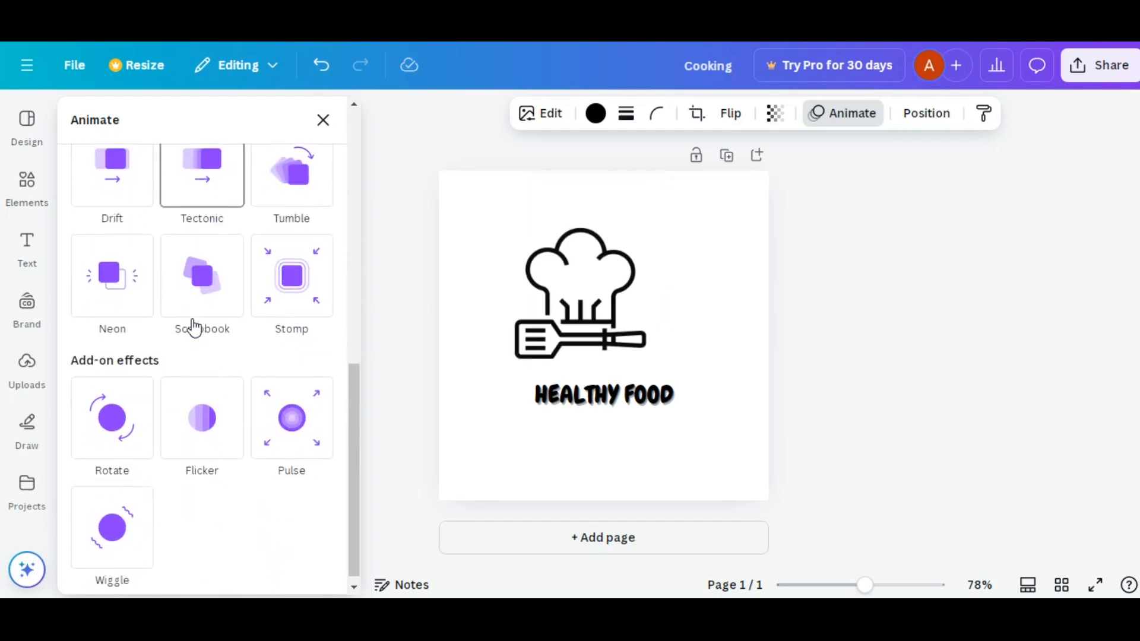
left_click(131, 421)
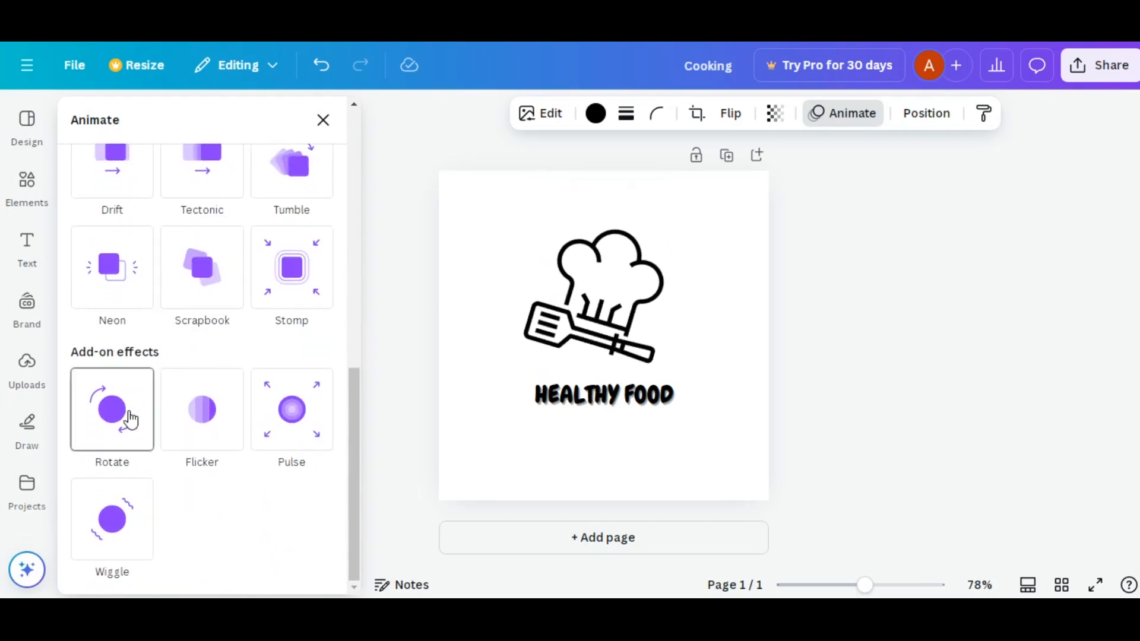
left_click(196, 420)
scroll(196, 420, "up", 4)
scroll(195, 420, "up", 8)
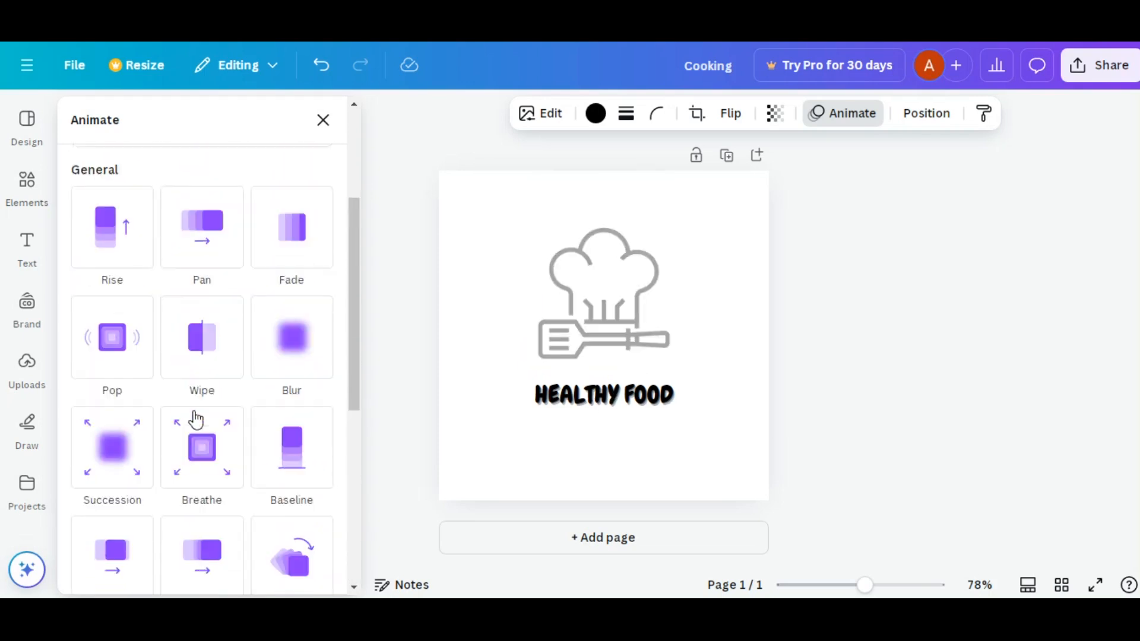
left_click(193, 415)
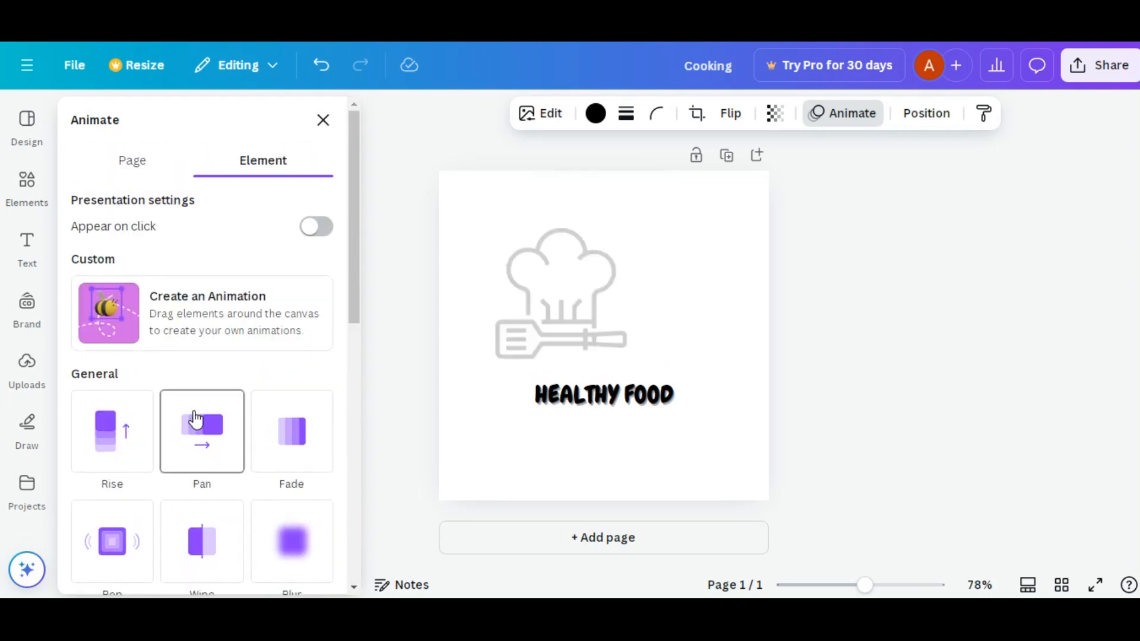
- Try a custom drawn motion path on the chef hat graphic, with Appear on click and the Flicker add-on effect
left_click(180, 316)
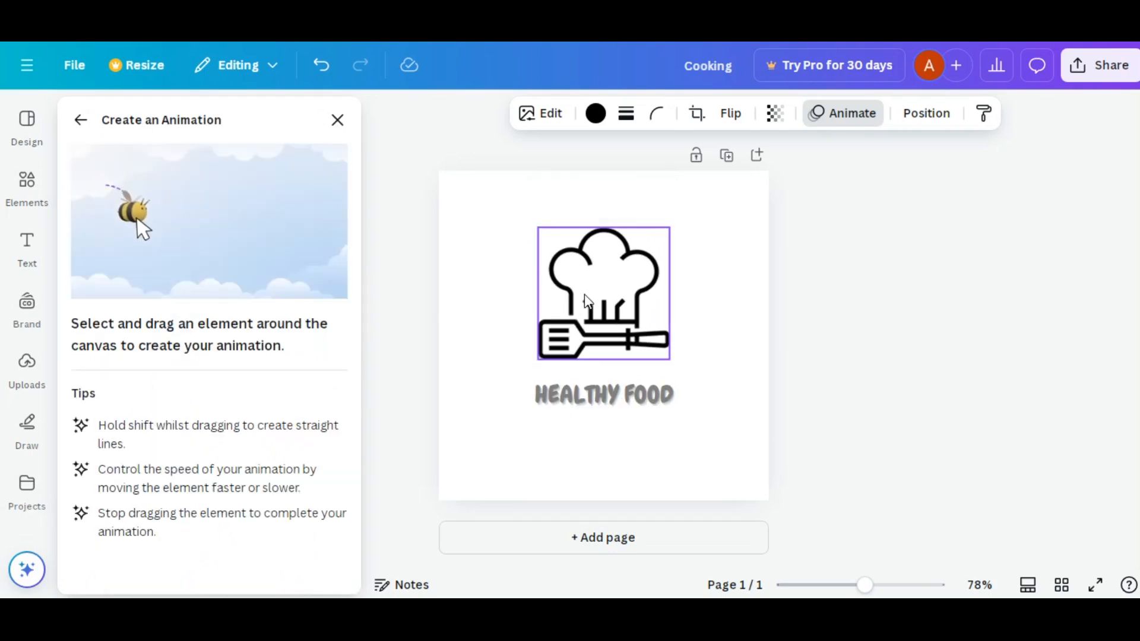
mouse_move(588, 300)
left_mouse_down()
mouse_move(621, 304)
mouse_move(567, 306)
mouse_move(586, 308)
left_mouse_up()
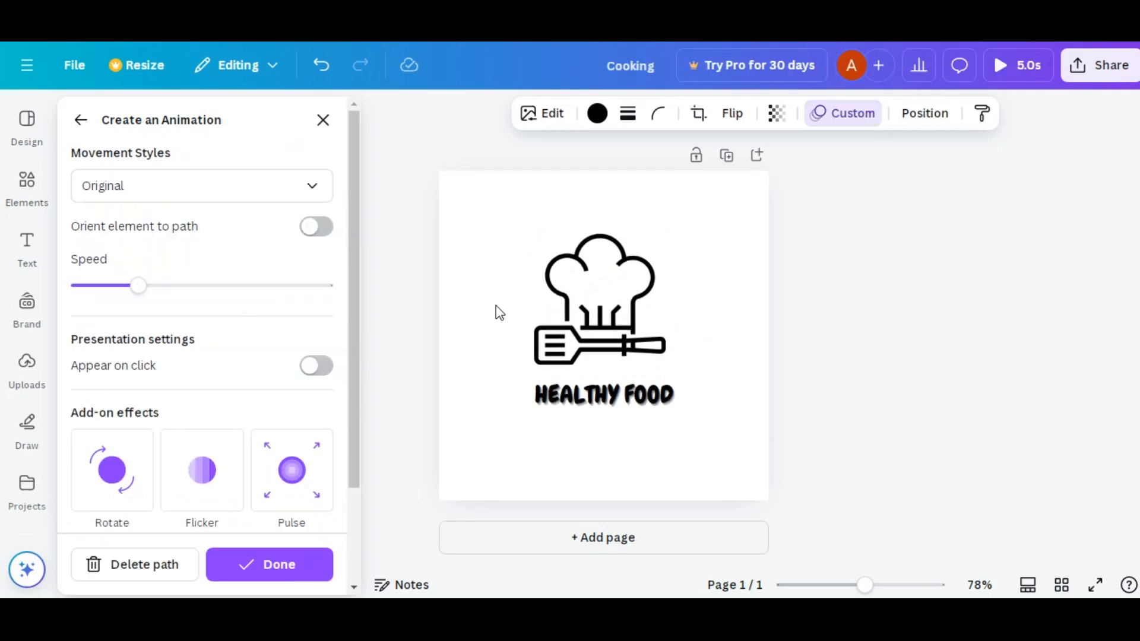
left_click(305, 367)
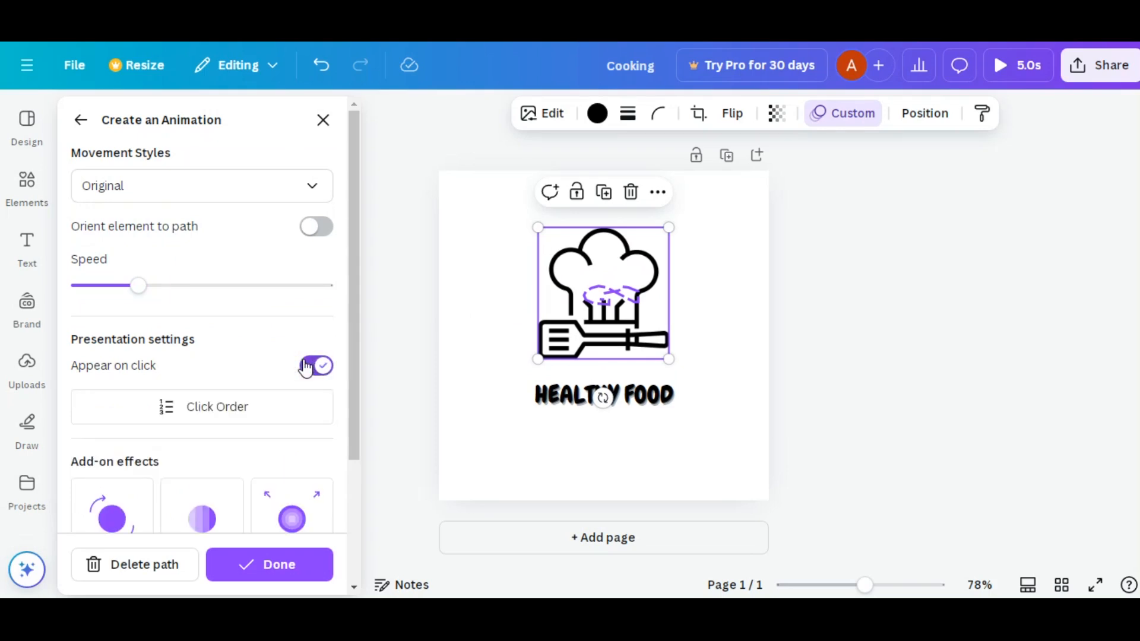
scroll(302, 369, "down", 2)
left_click(213, 436)
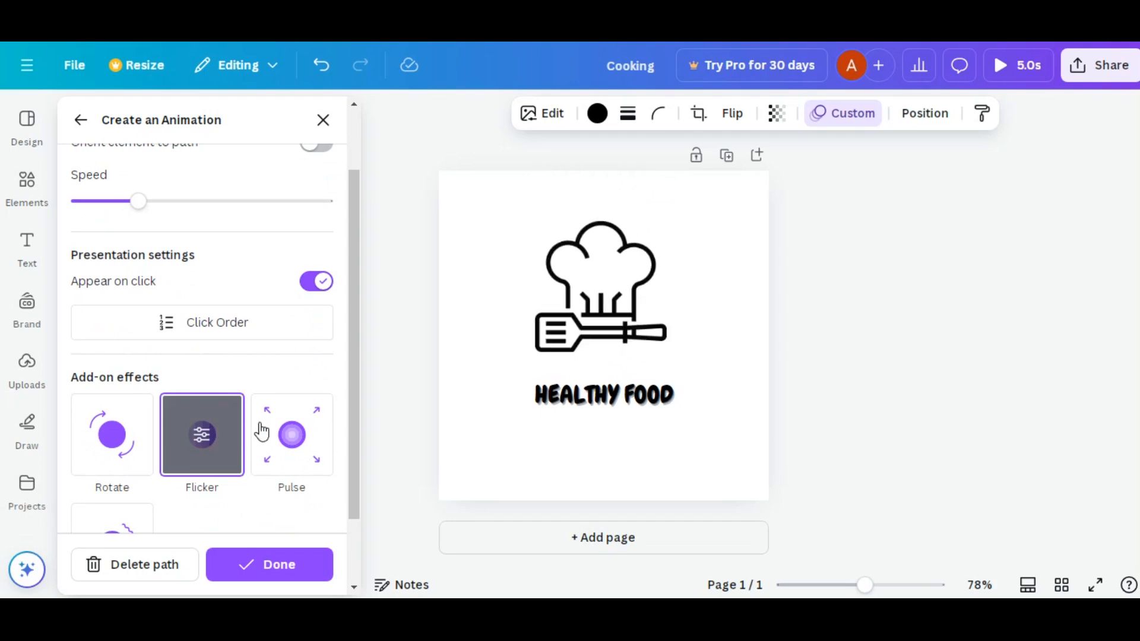
scroll(255, 416, "up", 2)
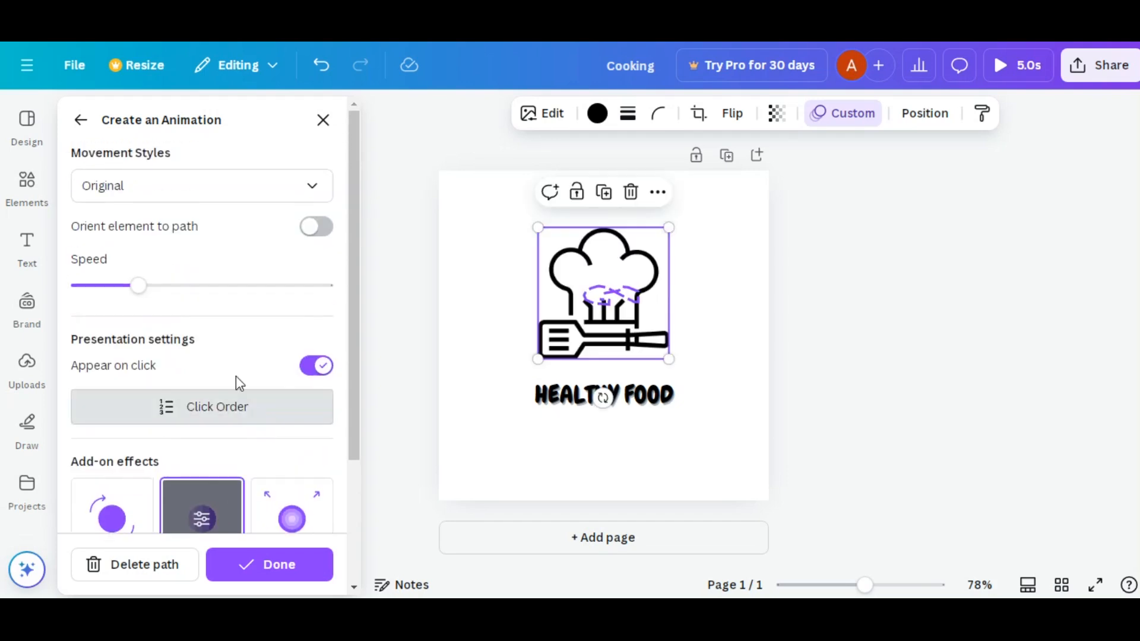
- Delete the chef hat graphic's custom motion path and turn off its Appear on click setting
left_click(145, 565)
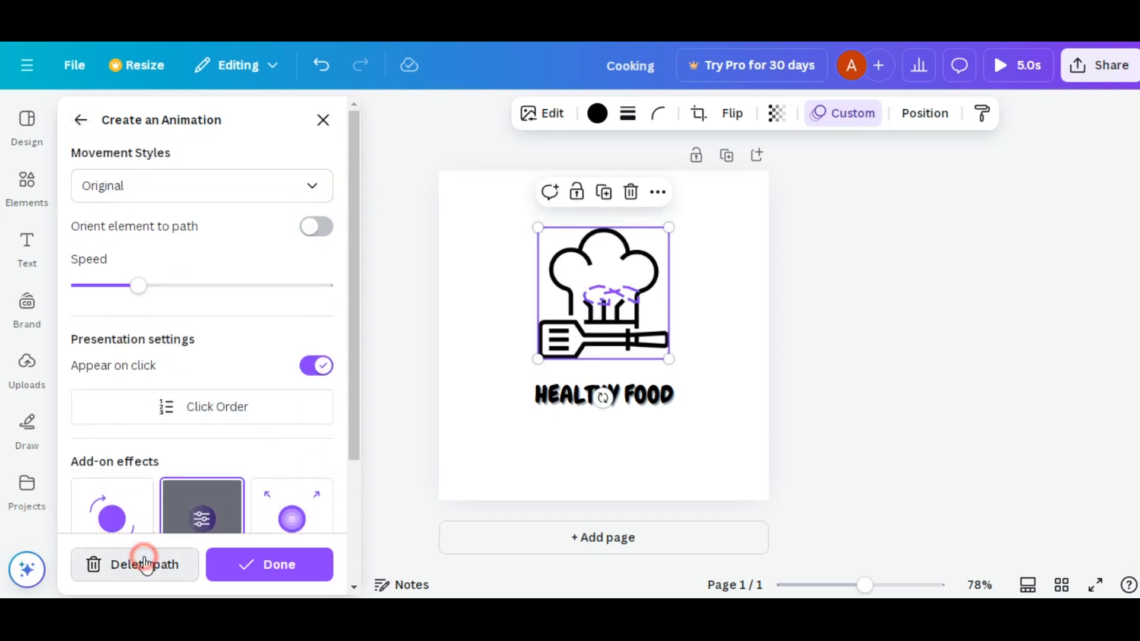
left_click(146, 565)
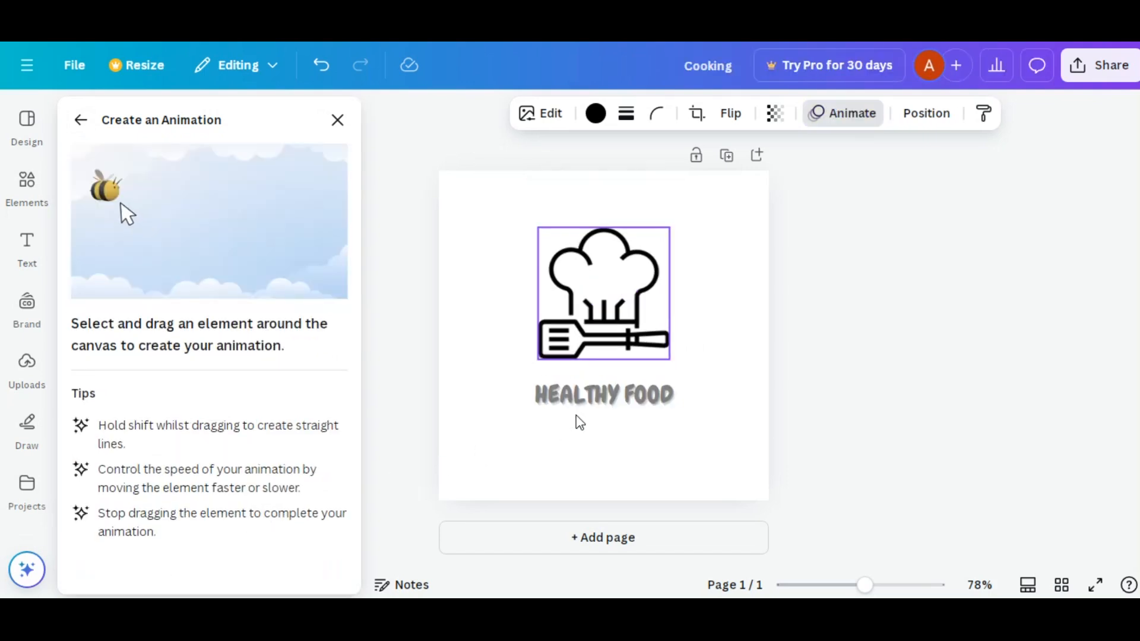
left_click(80, 120)
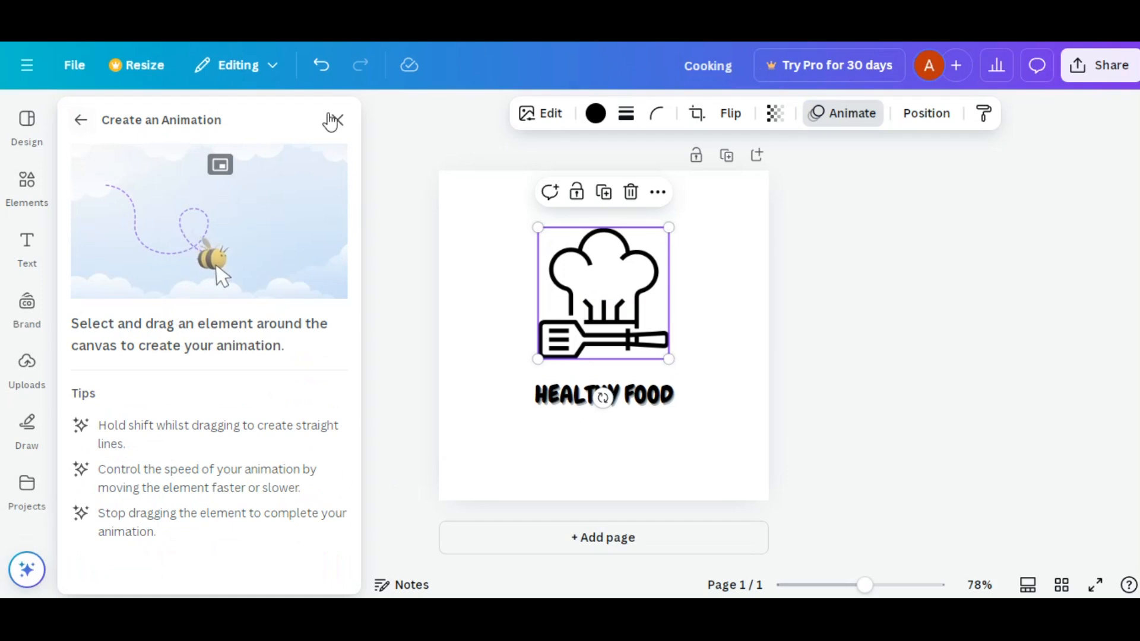
left_click(315, 225)
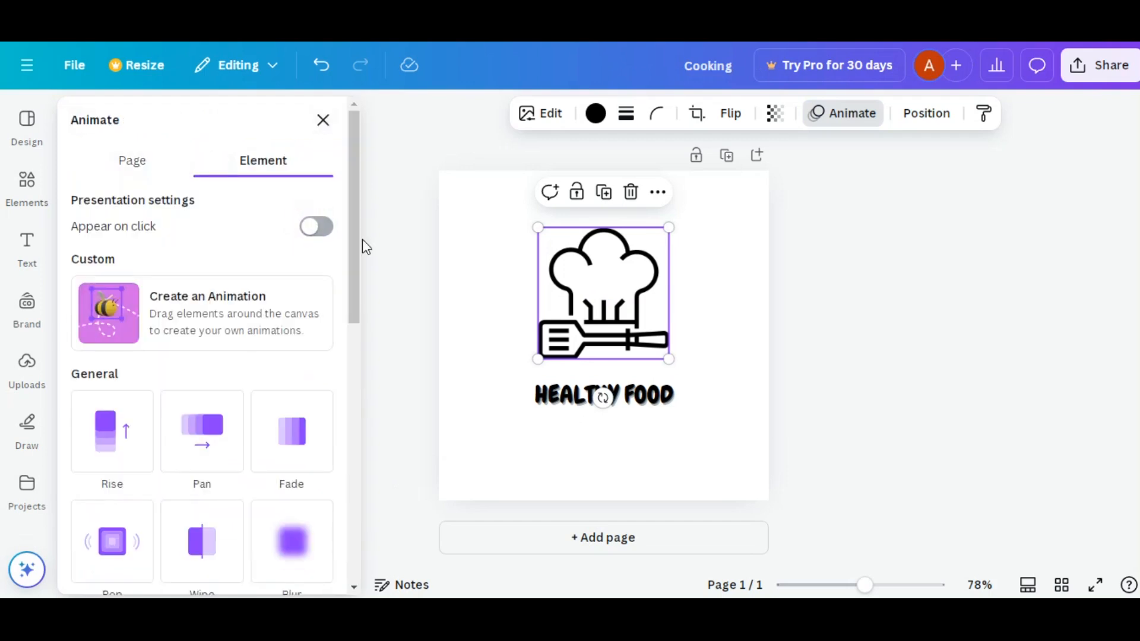
- Preview the general, suggested and add-on text animations on "HEALTHY FOOD", including Breathe, Baseline, Ascend and Roll
left_click(640, 402)
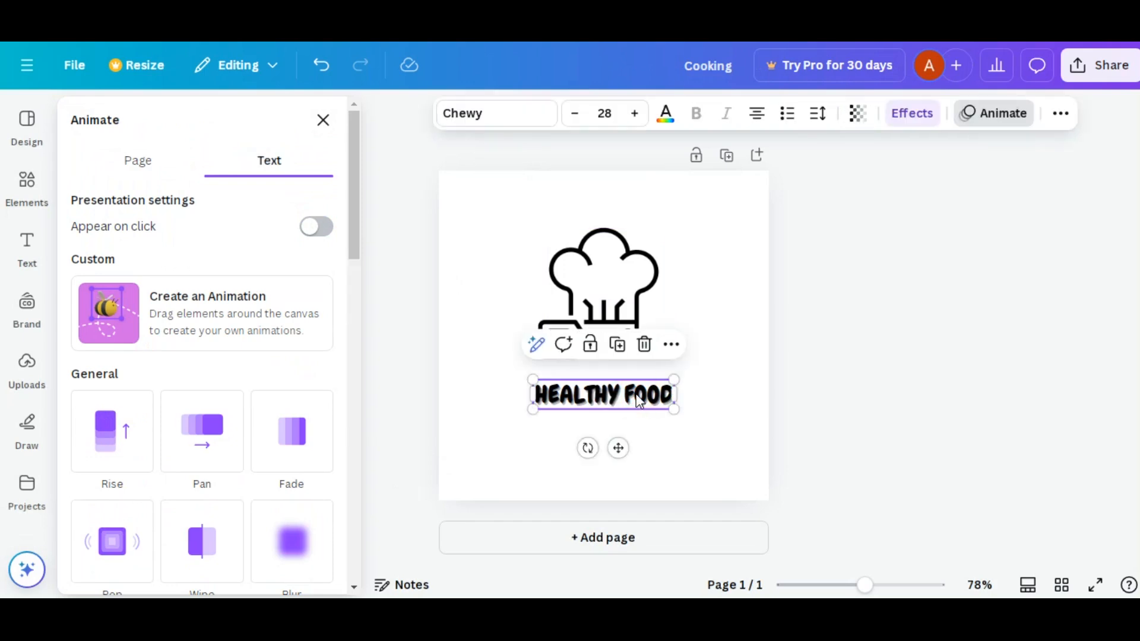
scroll(200, 328, "down", 3)
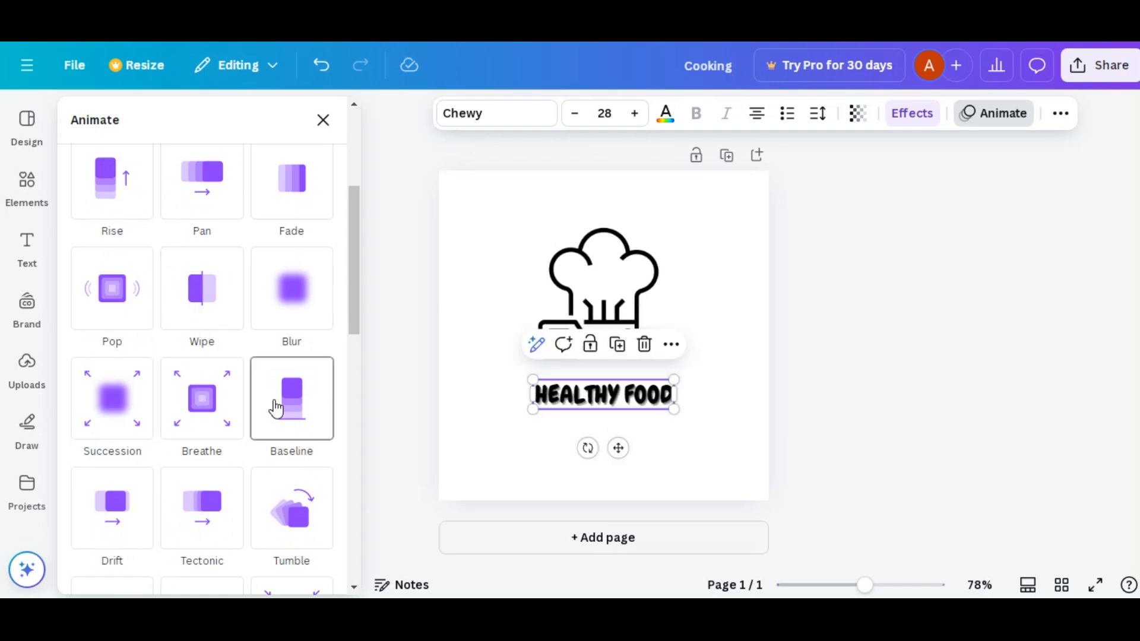
scroll(275, 407, "down", 2)
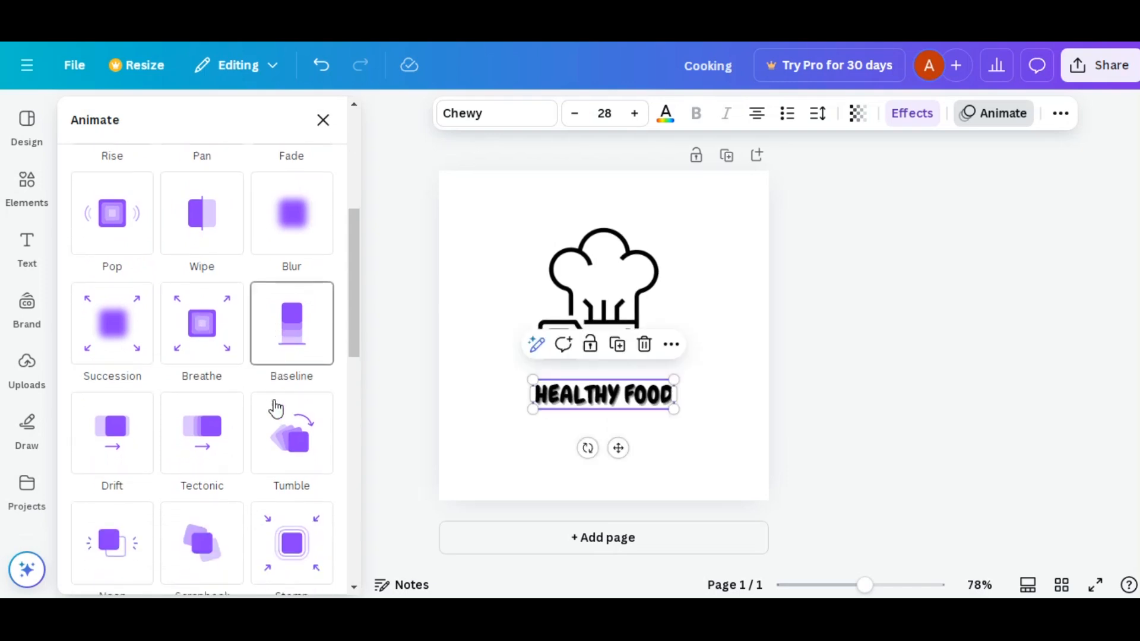
scroll(207, 428, "down", 6)
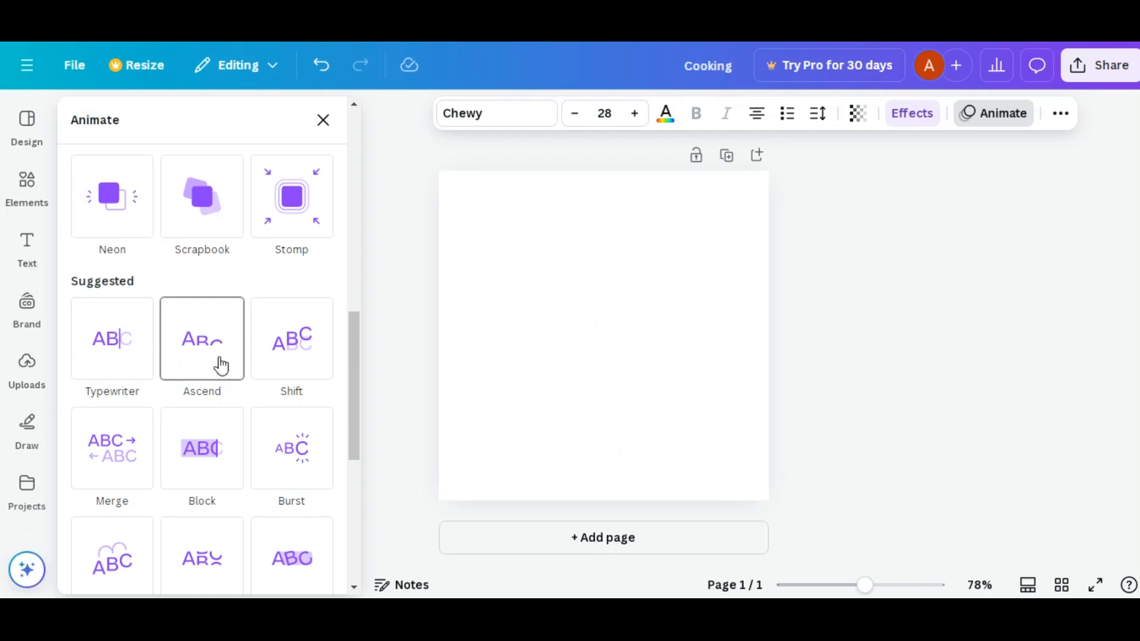
scroll(221, 365, "down", 3)
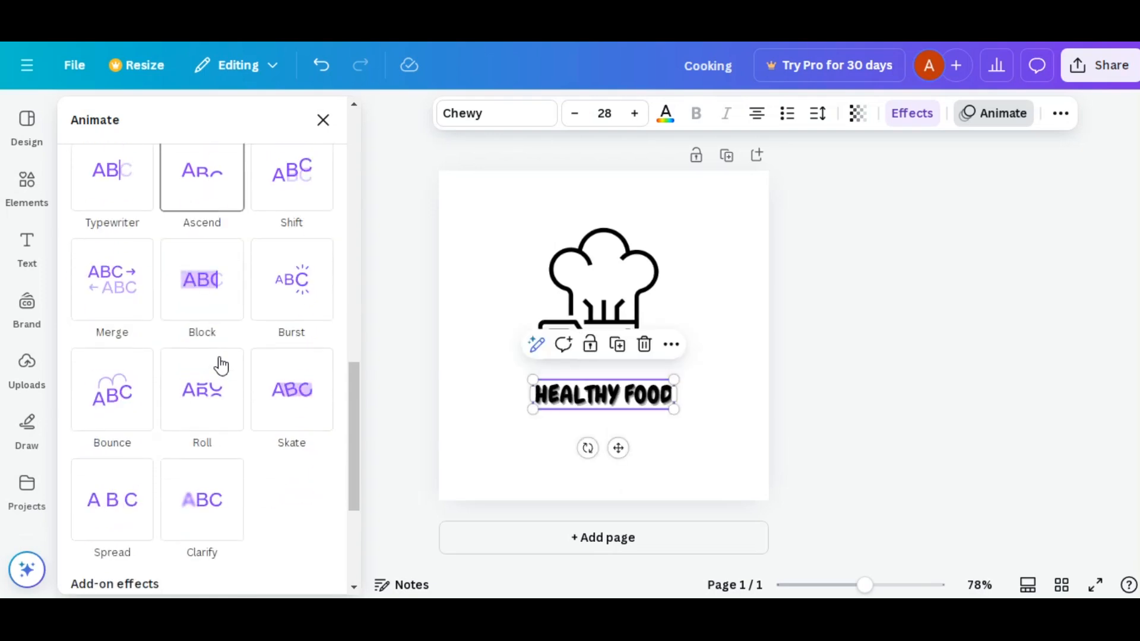
scroll(221, 365, "down", 2)
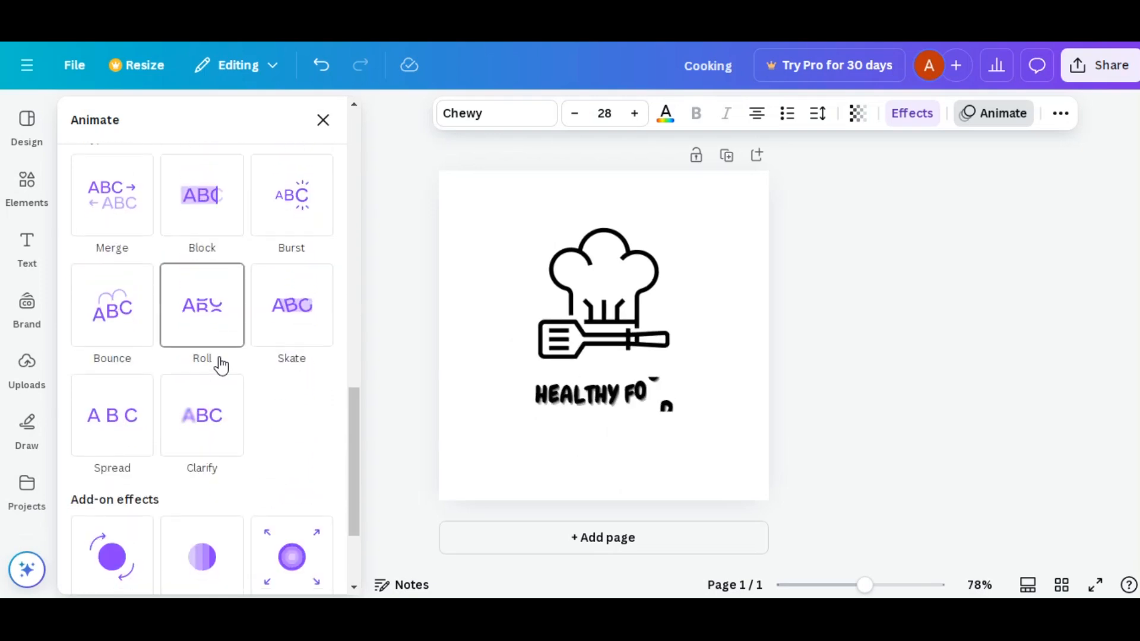
scroll(221, 365, "down", 3)
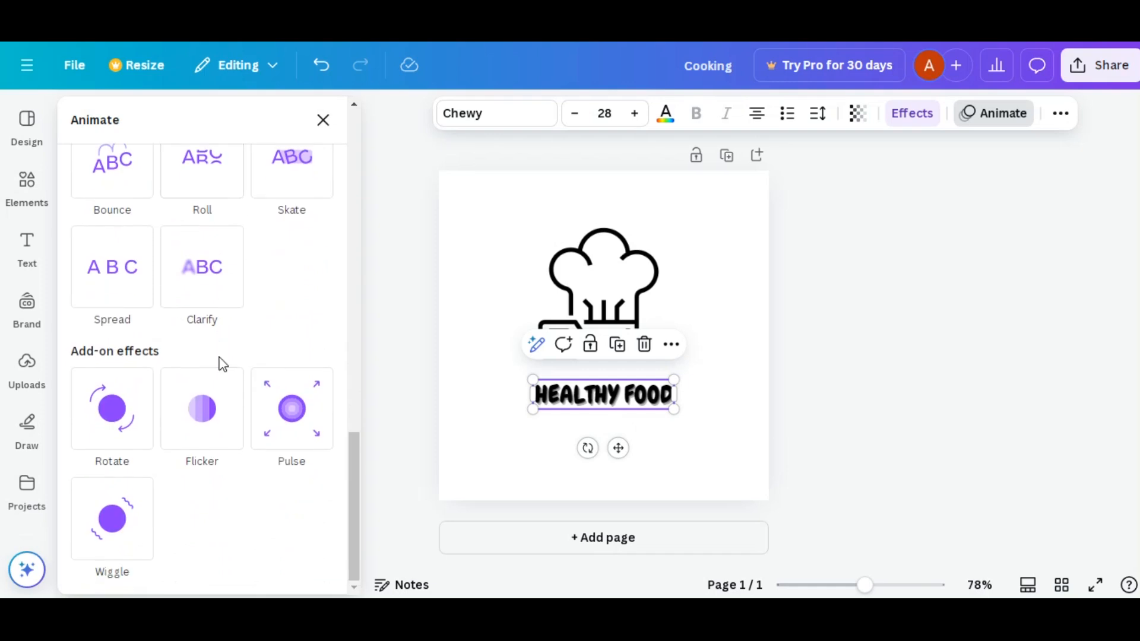
scroll(221, 364, "up", 5)
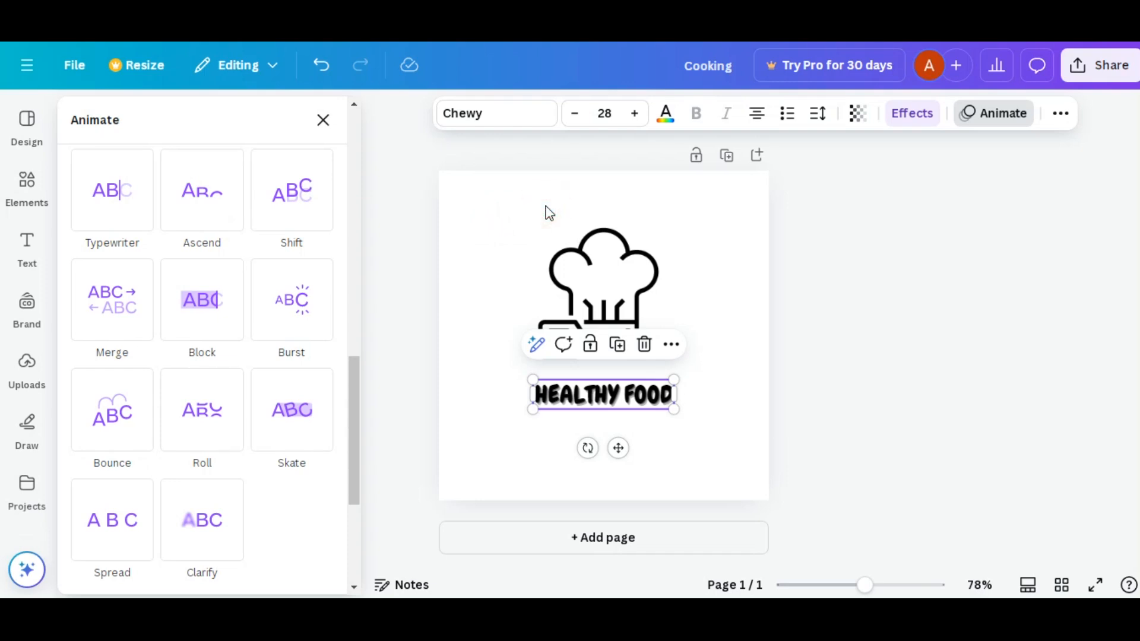
- Try the Simple and Sleek featured page animations on the whole logo page
left_click(513, 199)
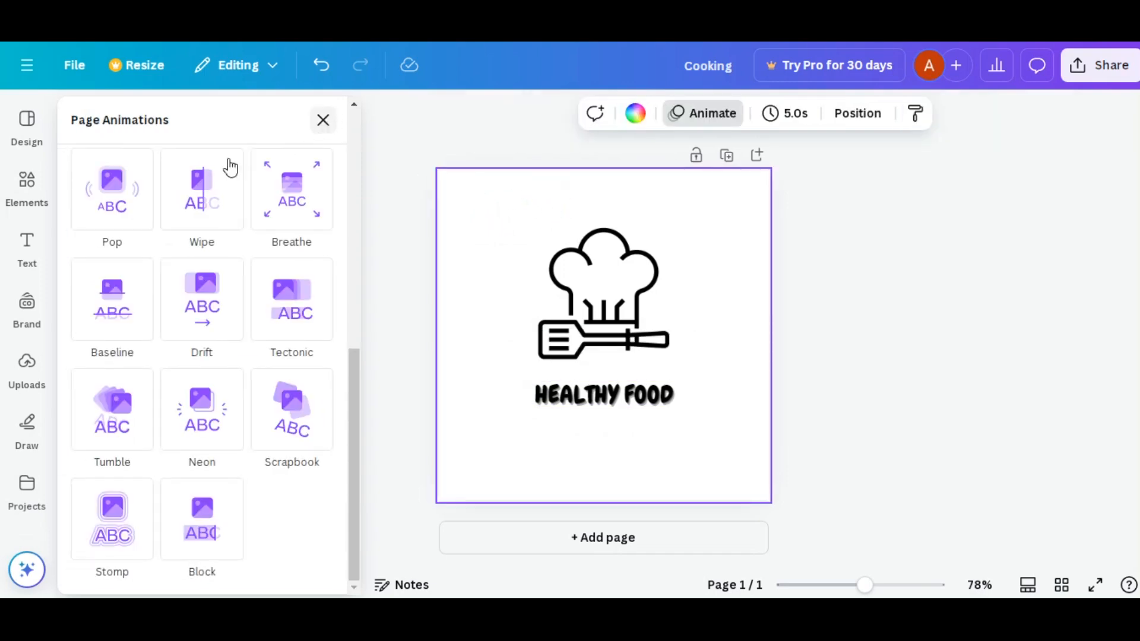
scroll(121, 193, "up", 8)
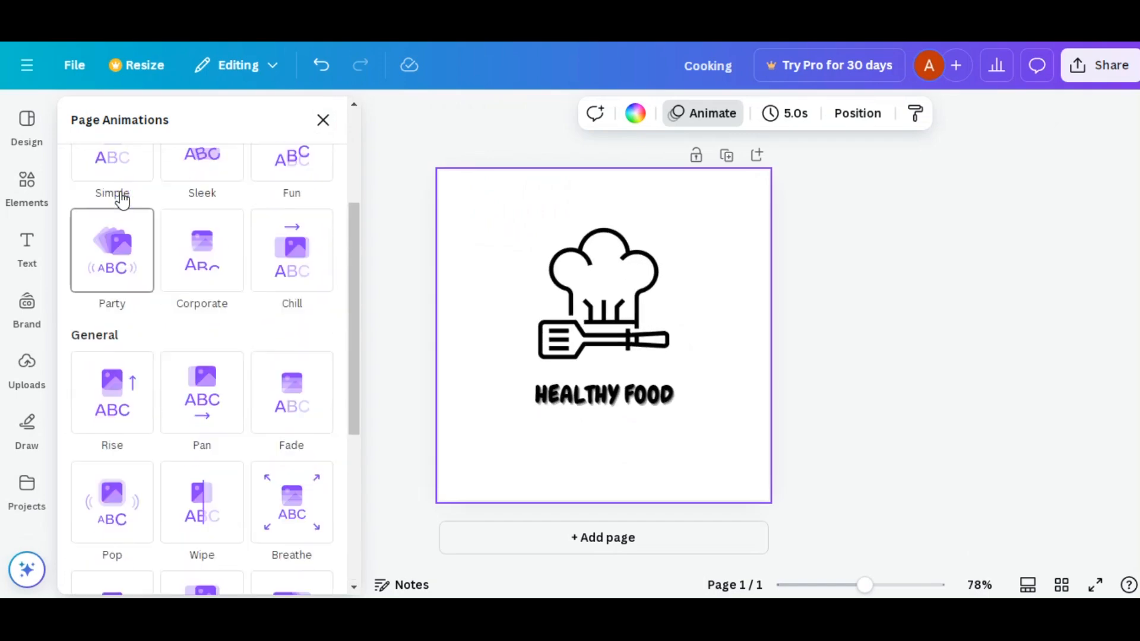
left_click(106, 346)
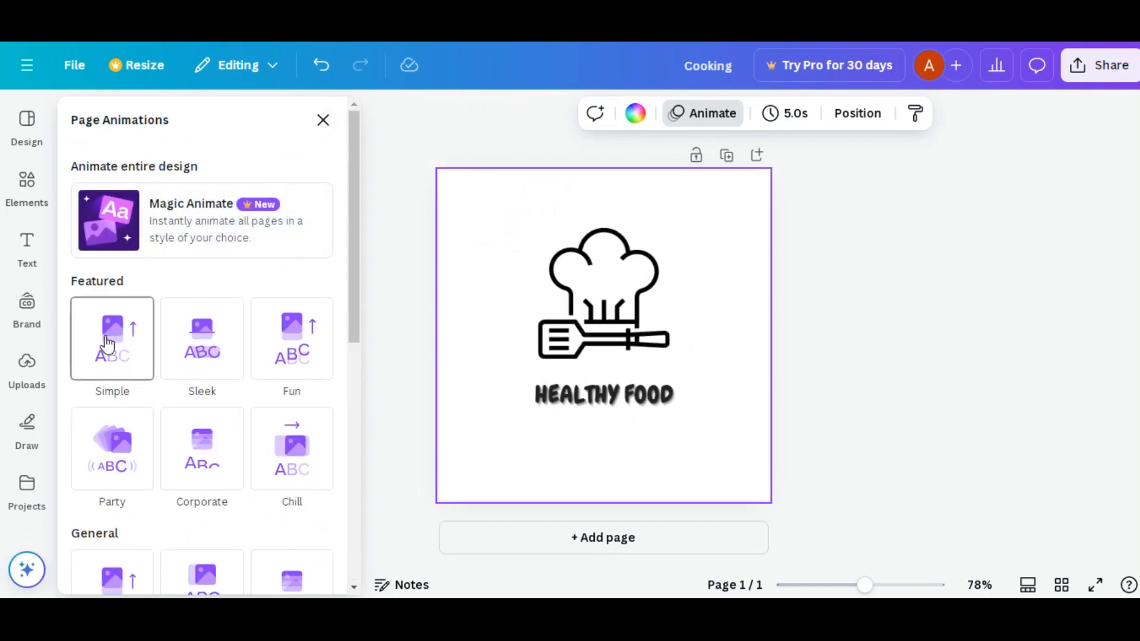
left_click(197, 346)
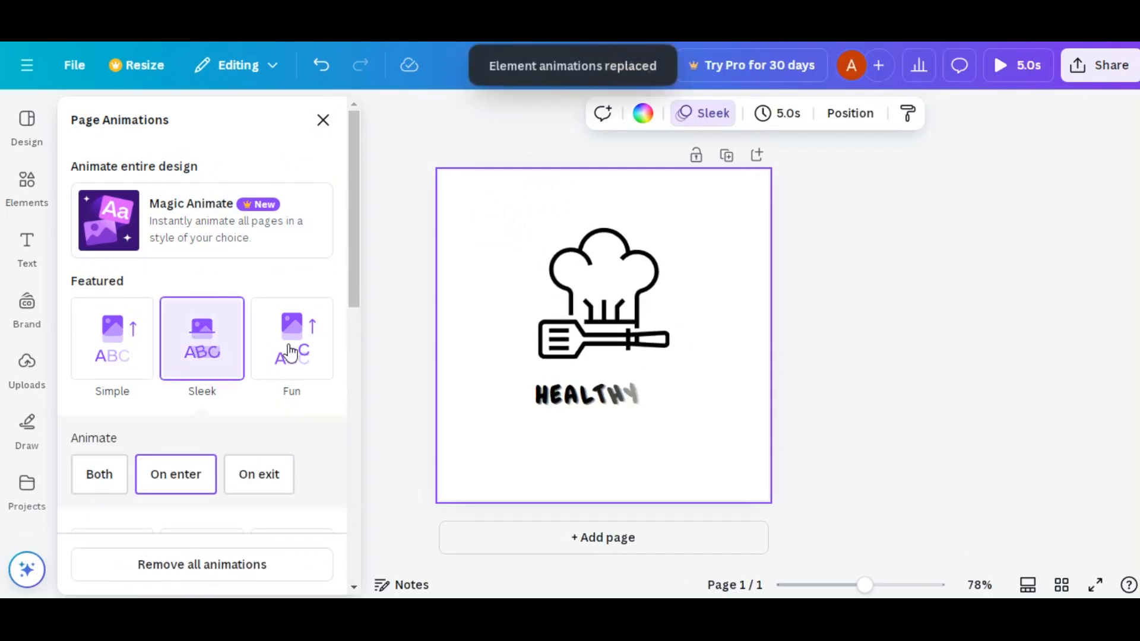
- Apply the Wipe page animation to the whole logo page, running on enter, and review its speed and direction settings
scroll(290, 353, "down", 5)
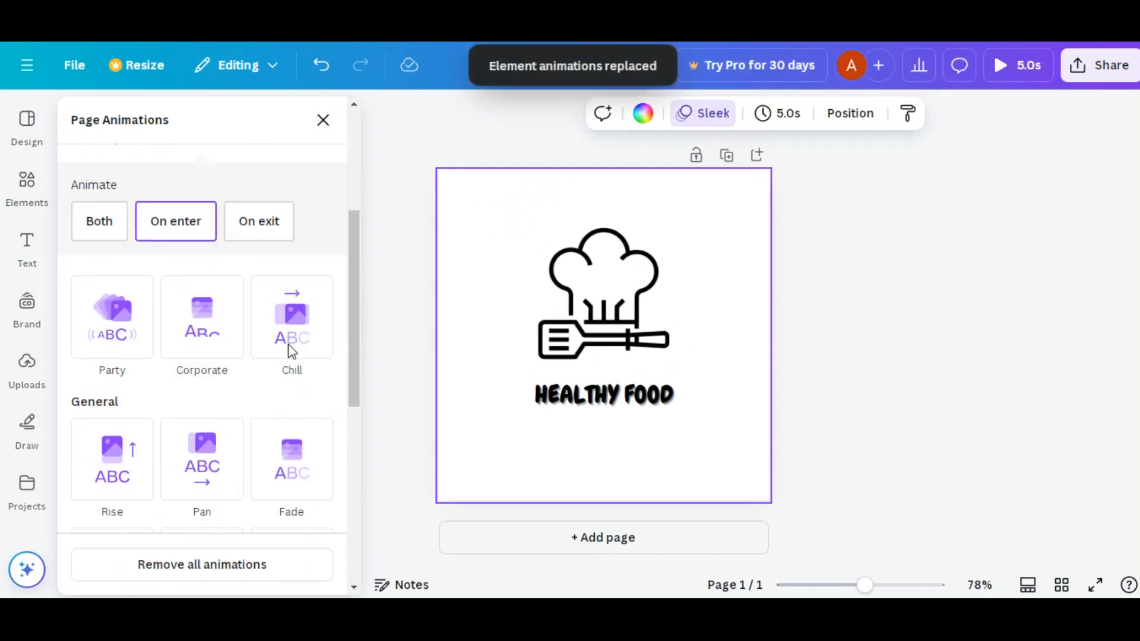
scroll(291, 354, "down", 1)
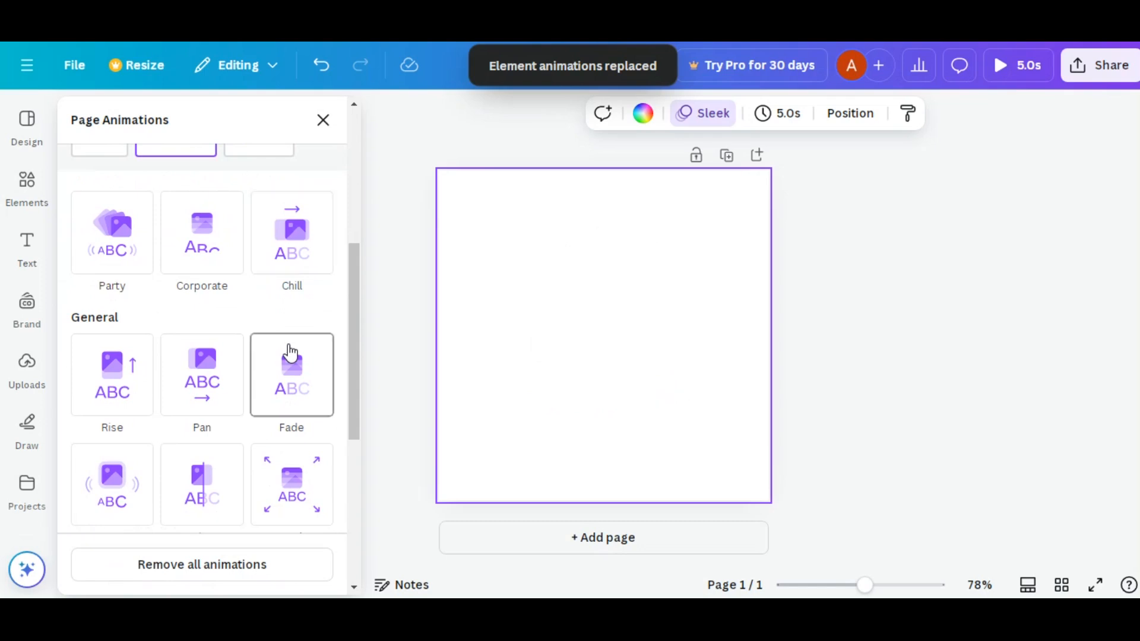
scroll(290, 354, "down", 7)
scroll(290, 353, "up", 4)
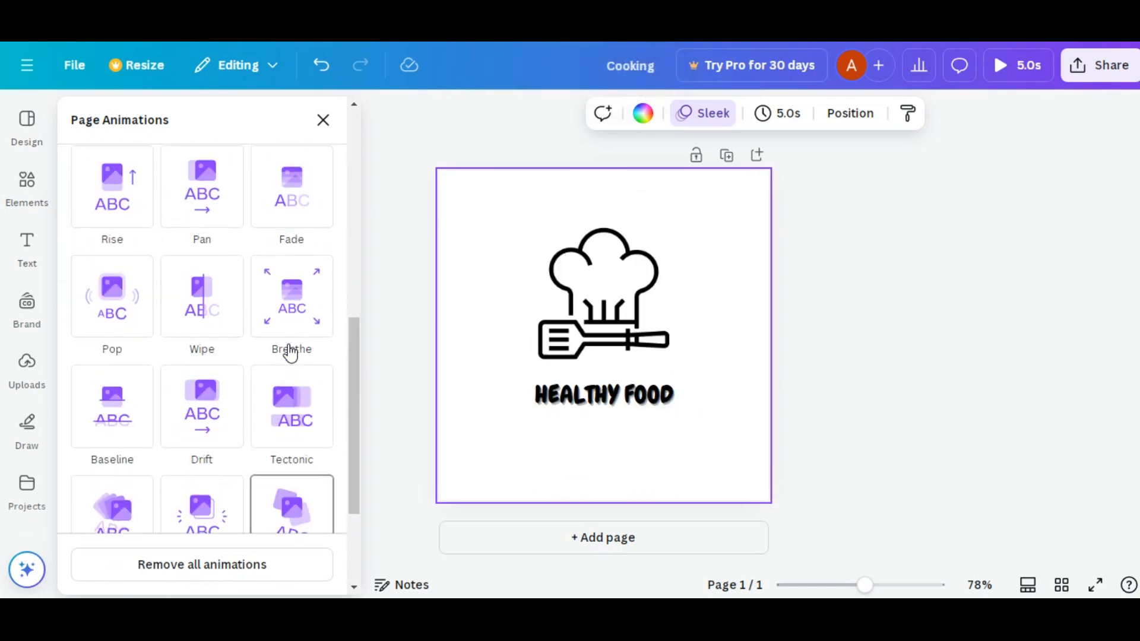
left_click(169, 332)
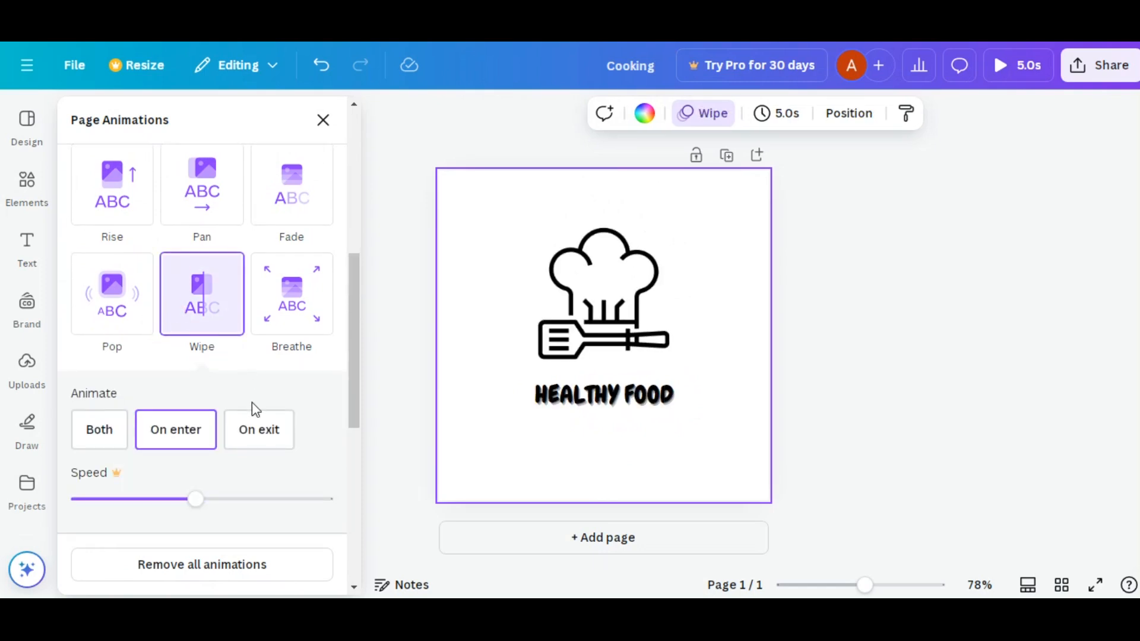
scroll(252, 408, "down", 5)
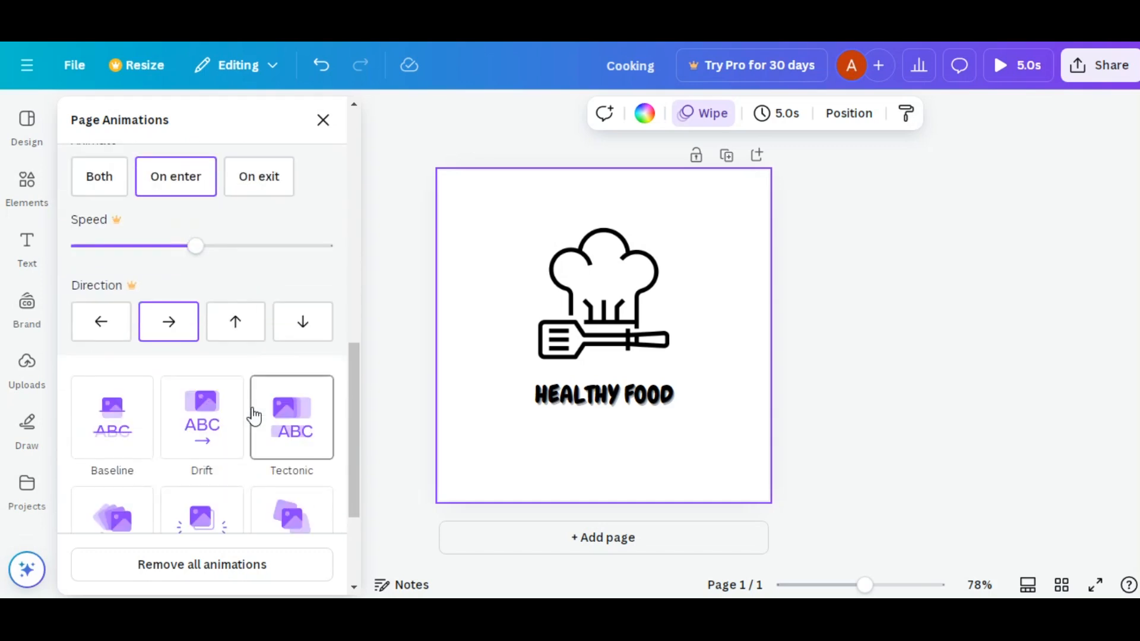
scroll(252, 414, "up", 2)
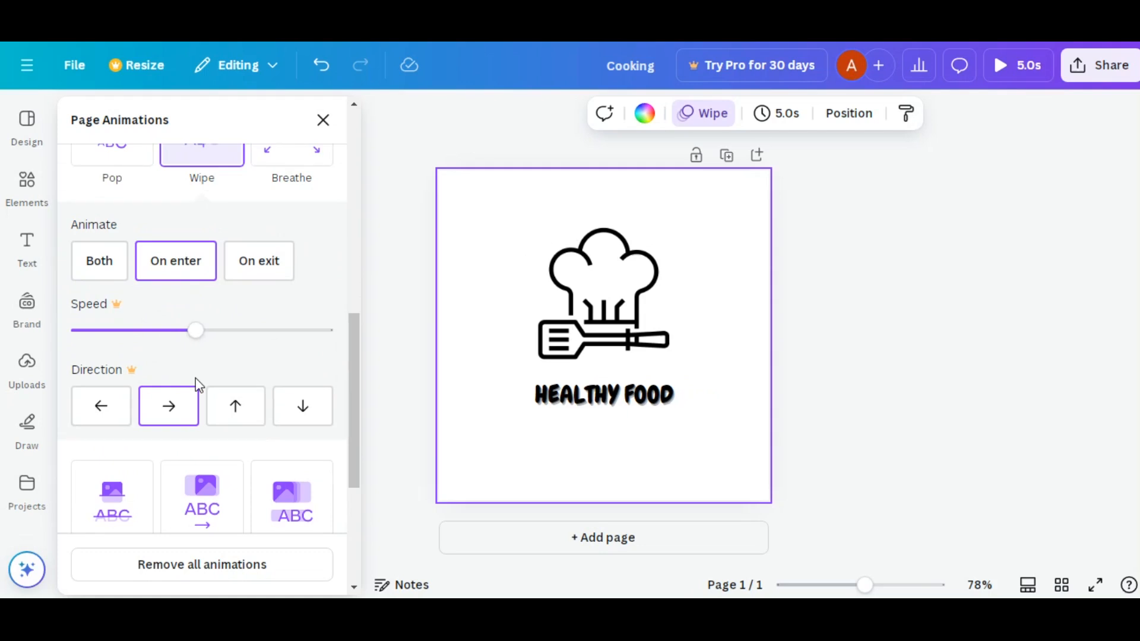
scroll(197, 385, "up", 2)
scroll(199, 386, "up", 2)
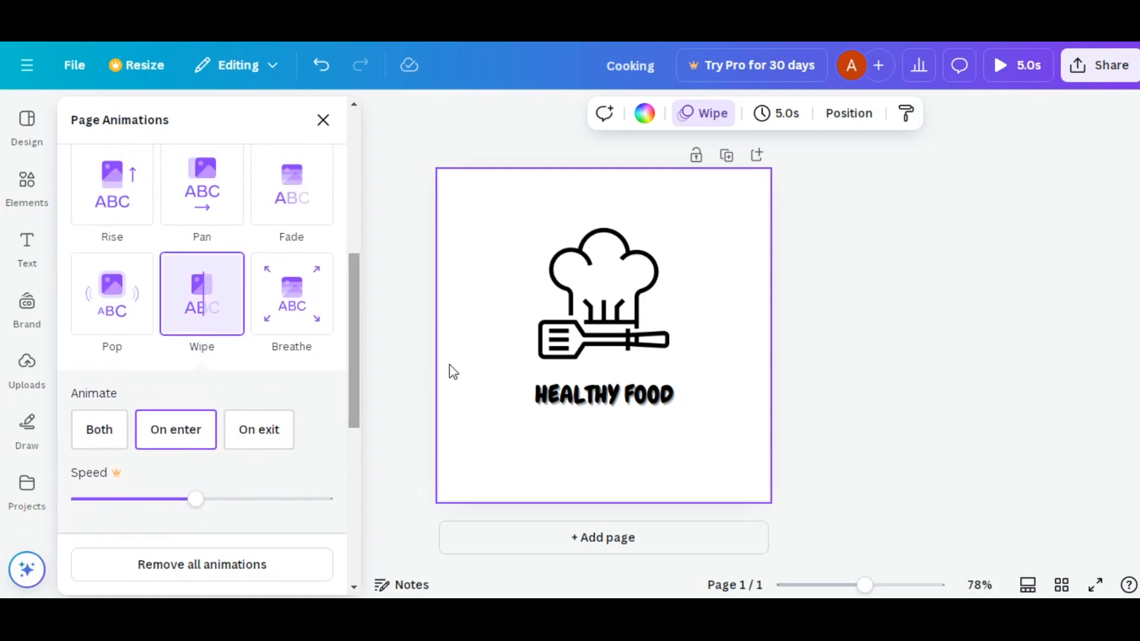
left_click(499, 297)
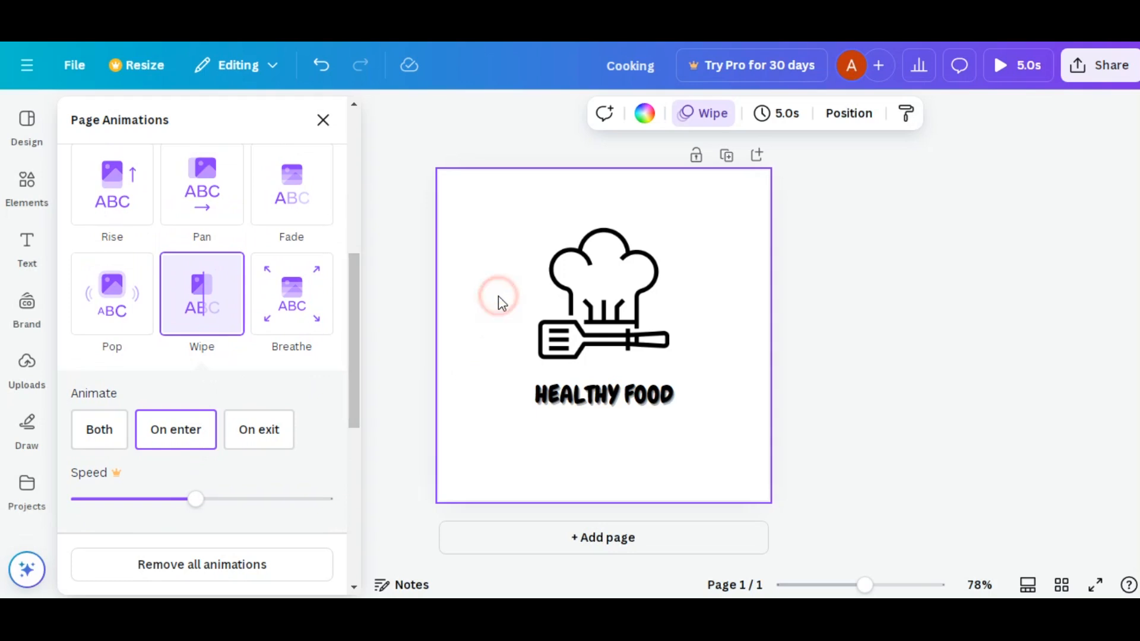
- Rename the design as "Animation Logo" and save it
left_click(79, 67)
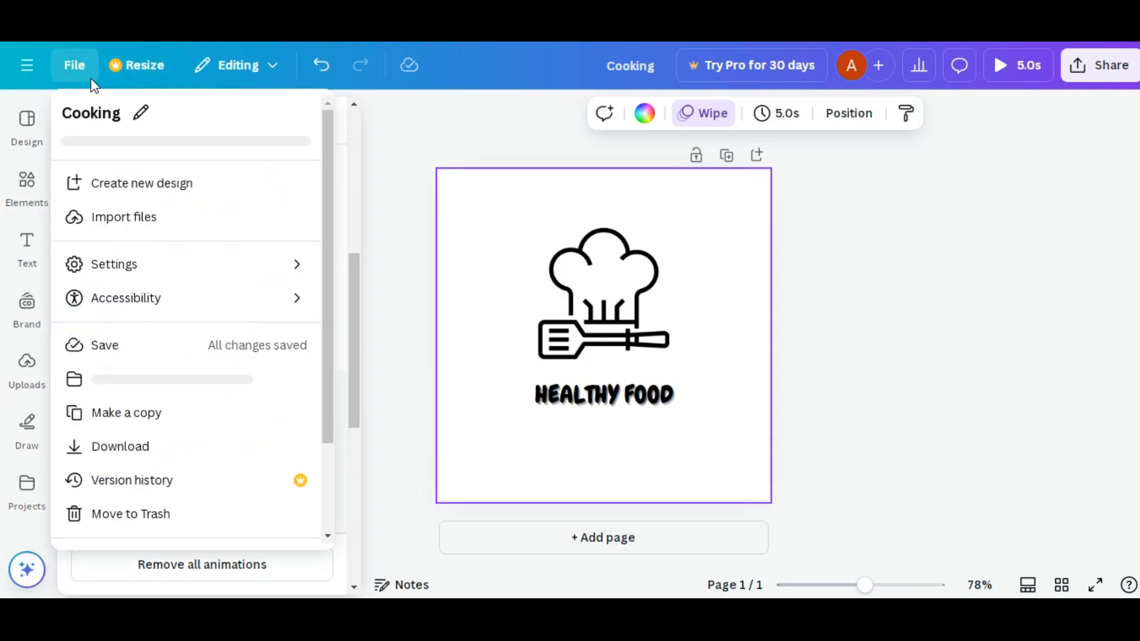
left_click(116, 111)
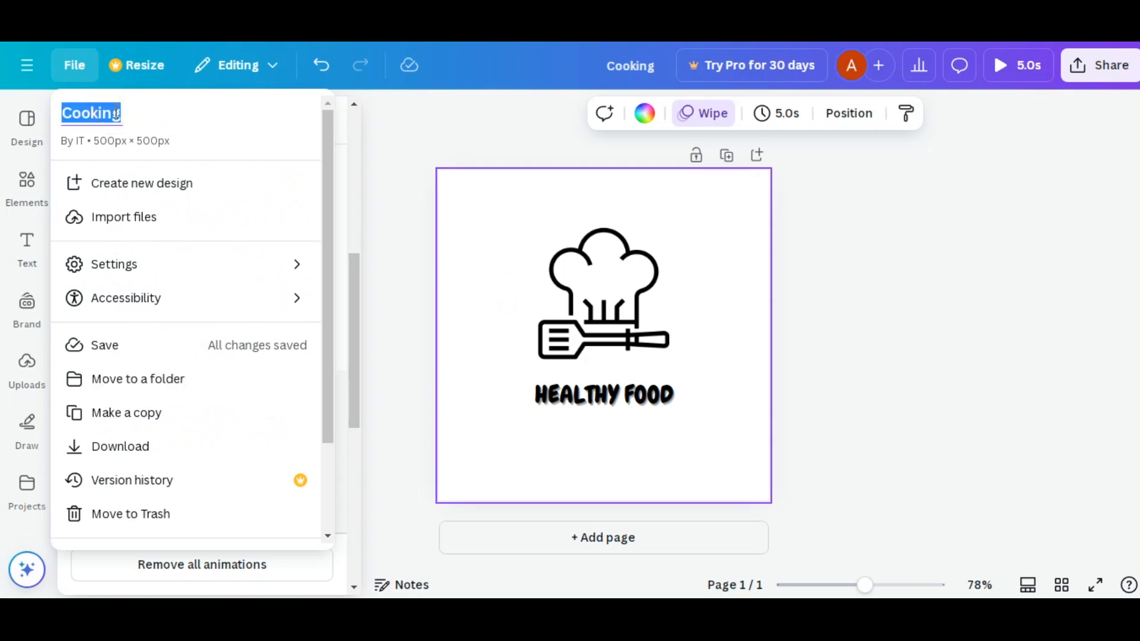
type("Animation Logo")
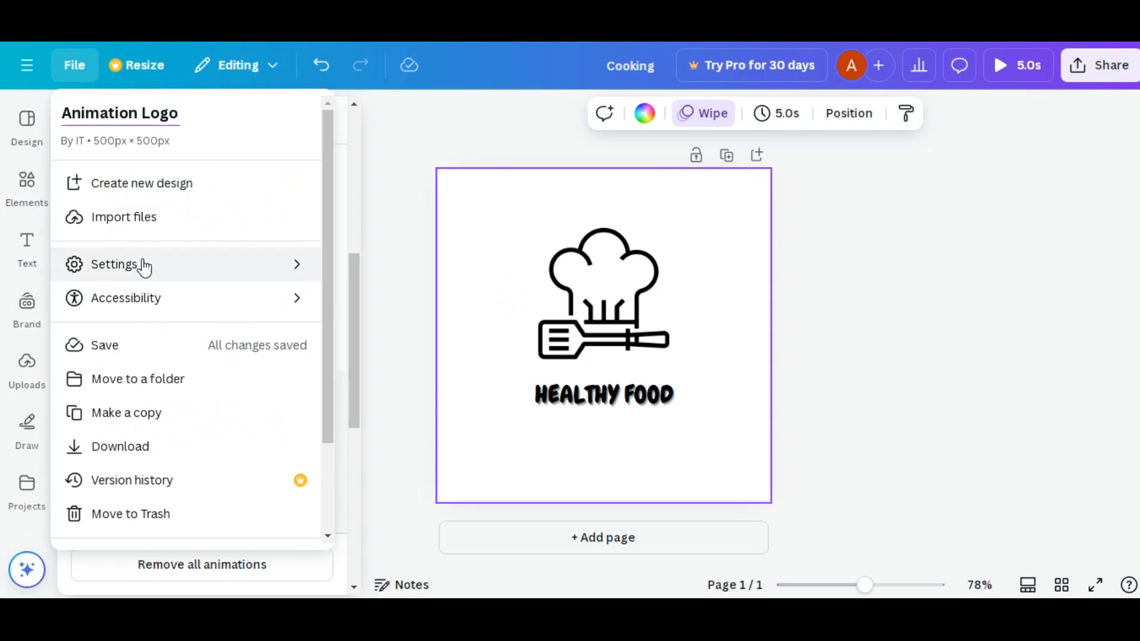
left_click(146, 348)
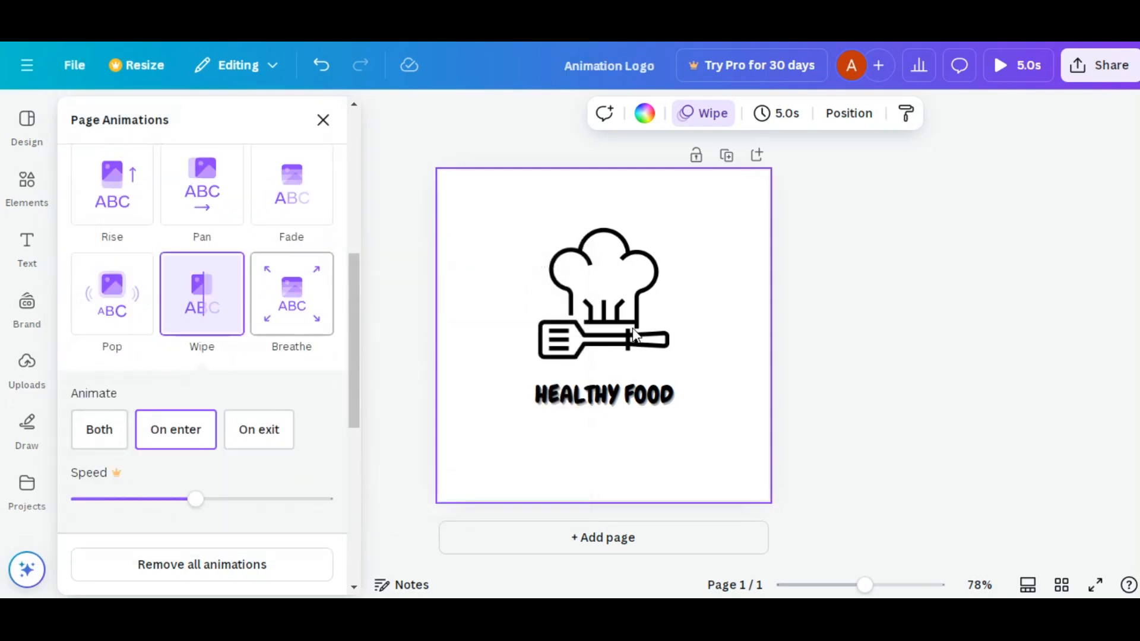
left_click(710, 297)
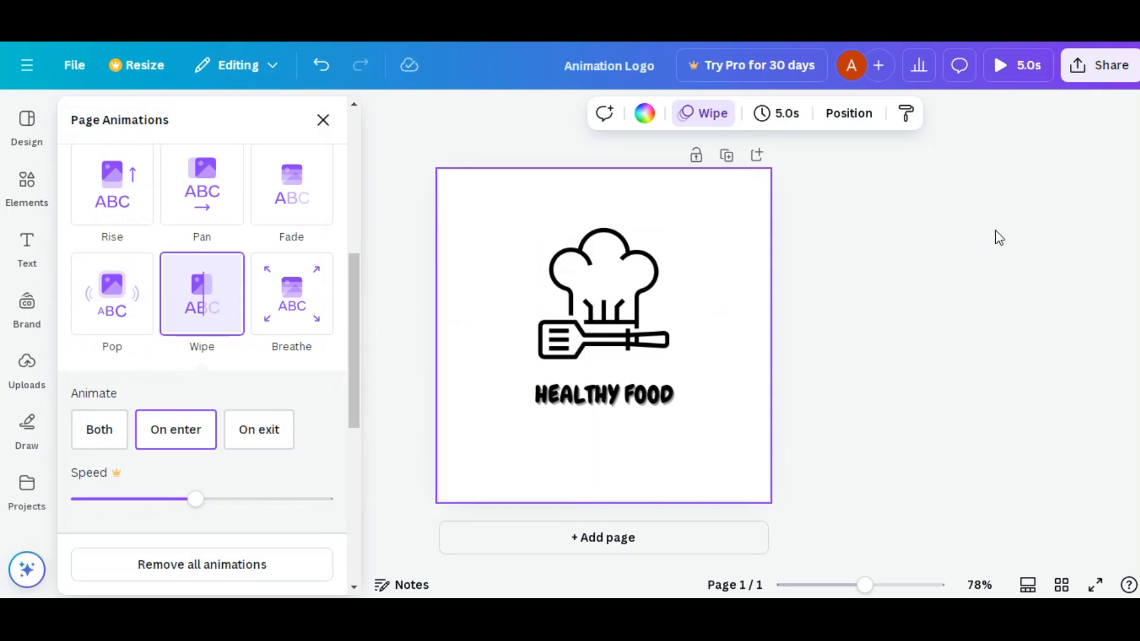
- Download the animated logo as a GIF at 500 × 500 px
left_click(1109, 79)
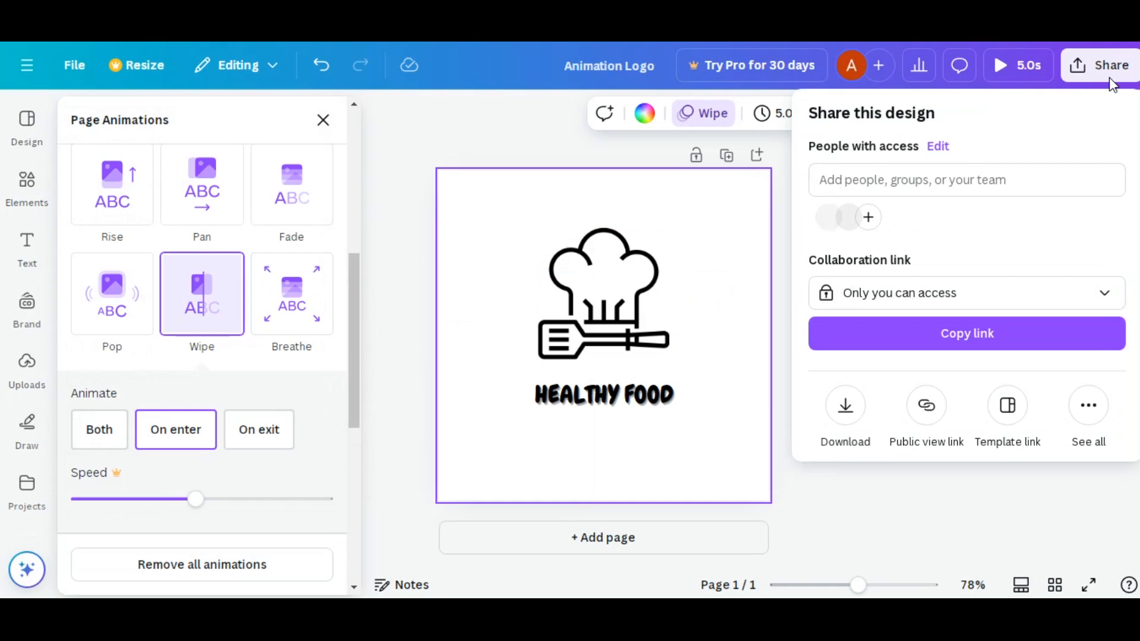
left_click(851, 401)
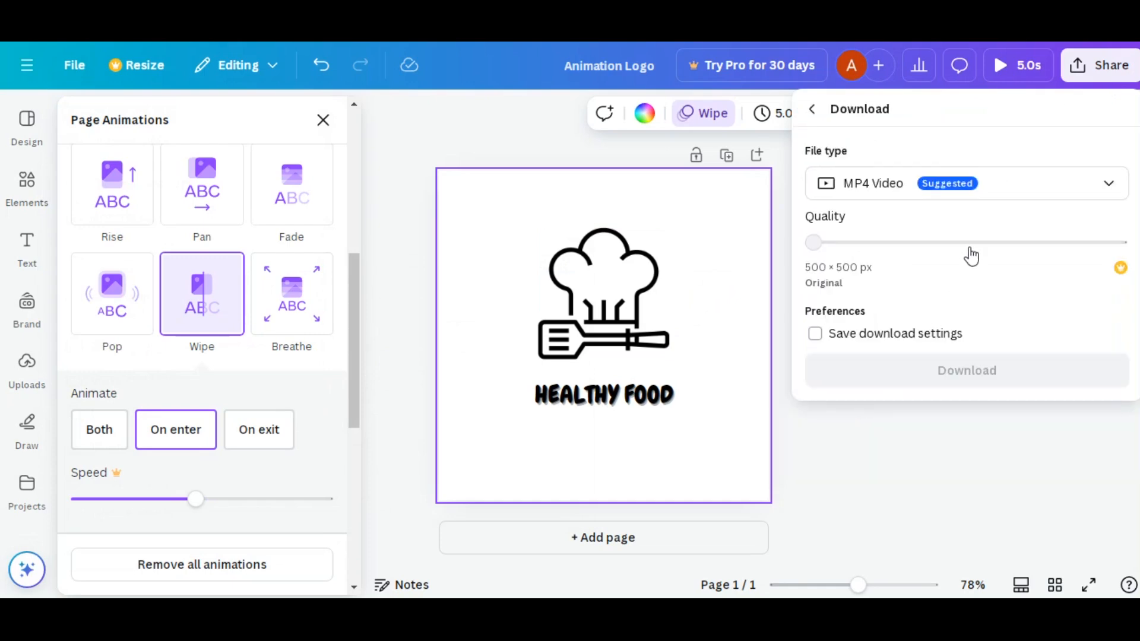
left_click(960, 186)
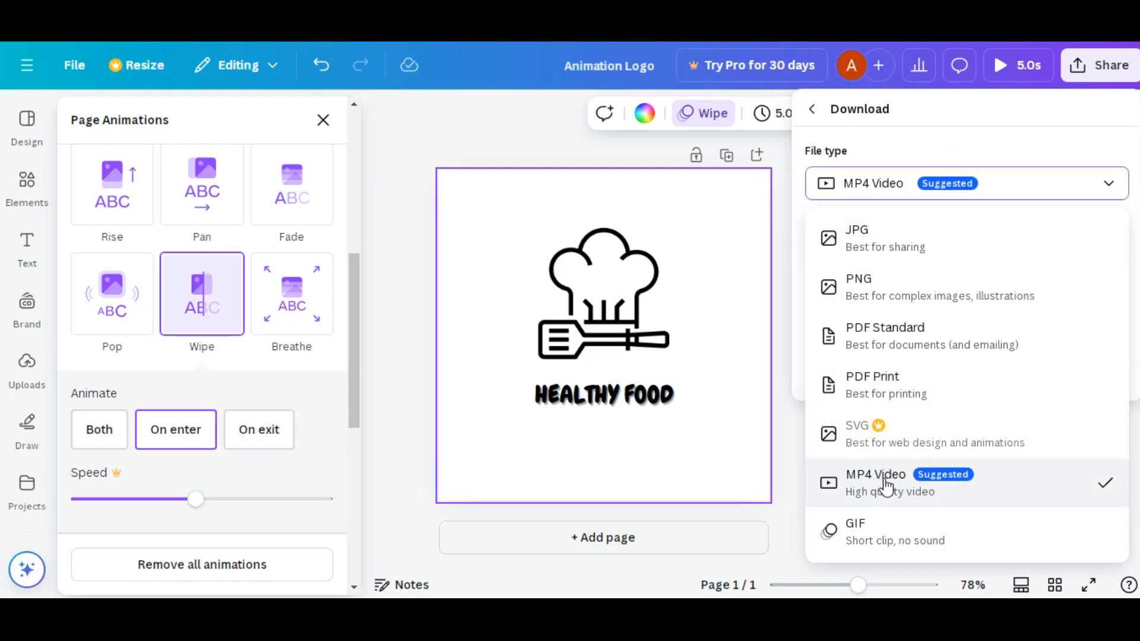
left_click(861, 531)
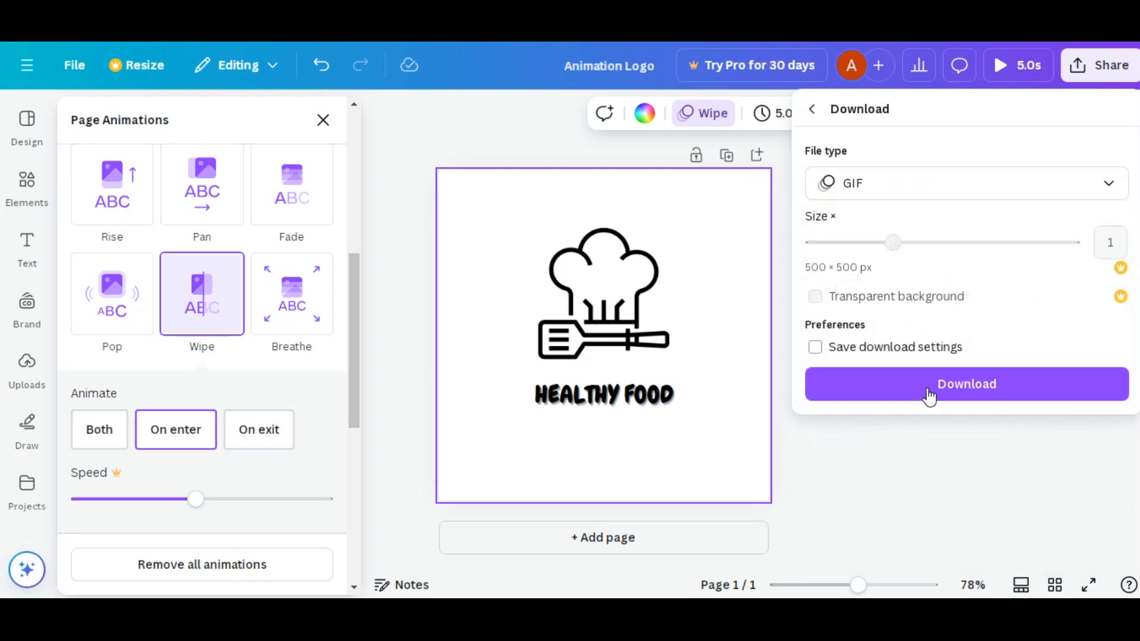
left_click(929, 397)
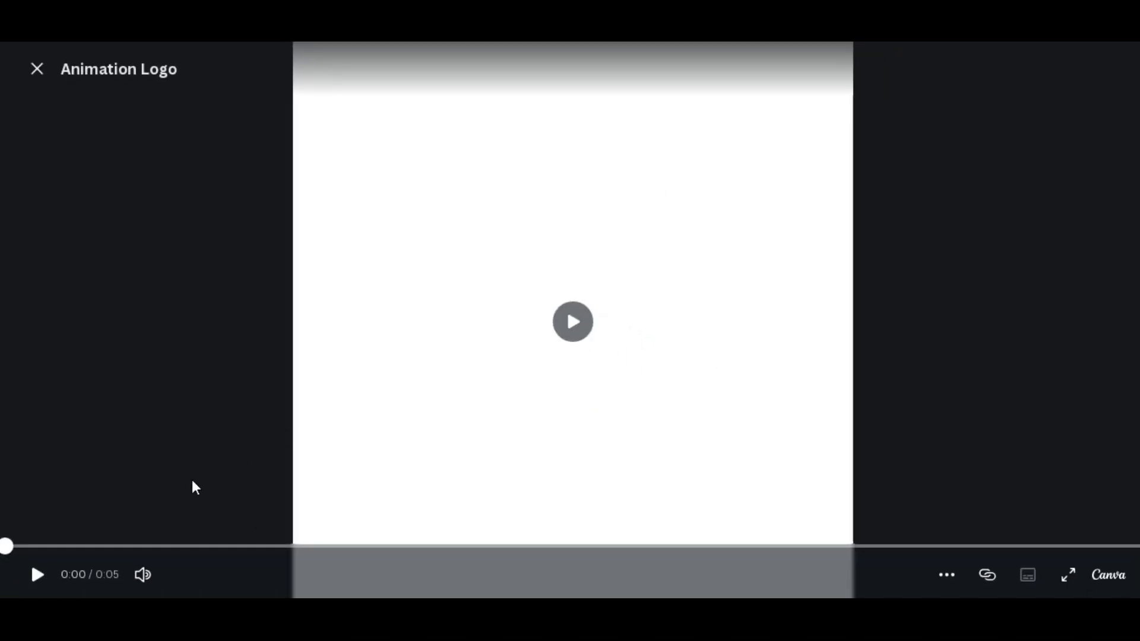
- Play the 5-second Animation Logo clip from the start in the full-page viewer
left_click(39, 575)
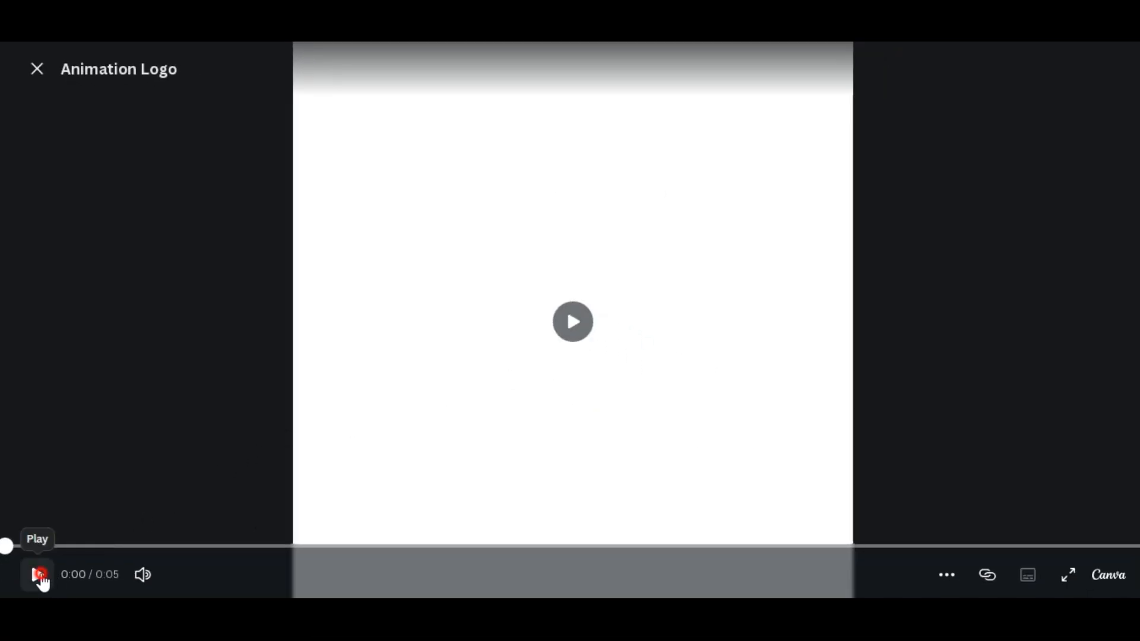